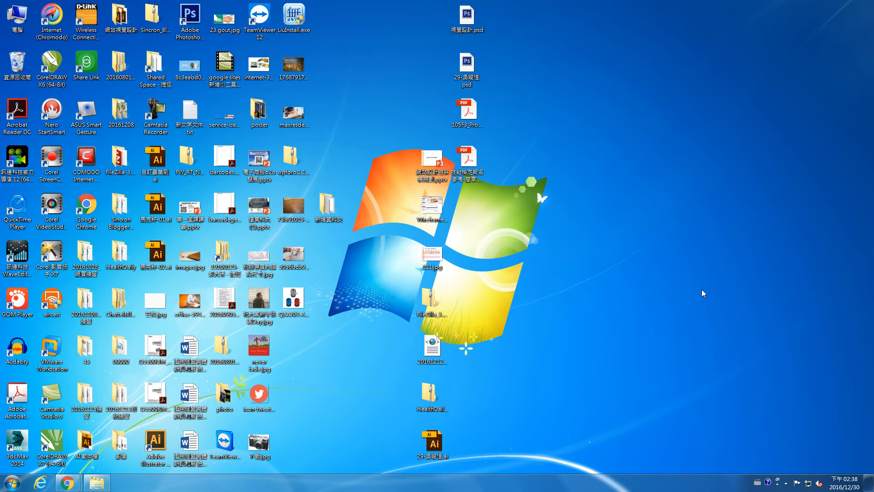
# Step: Restore the minimized Chrome window showing the 線上找裝潢師傅 fan page
pyautogui.click(67, 483)
# Step: Google 地板吹南風 and open the top alingling.blogspot.tw blog result
pyautogui.click(323, 240)
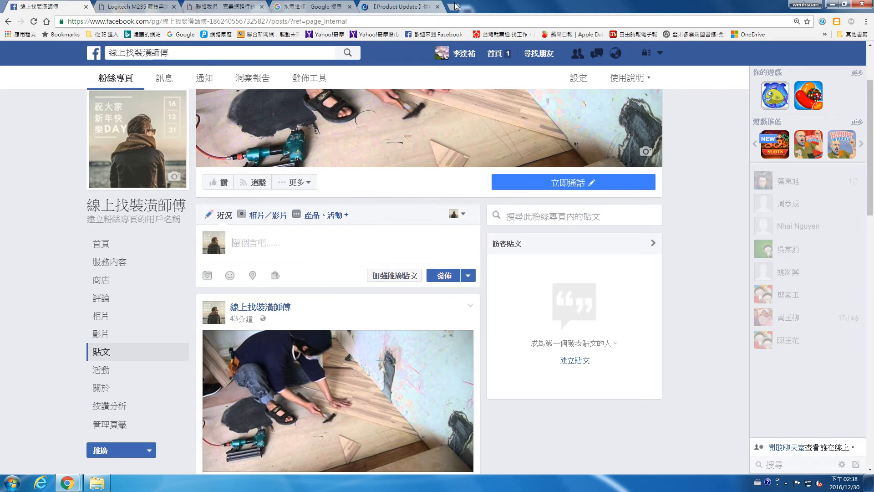
pyautogui.click(284, 6)
pyautogui.click(242, 22)
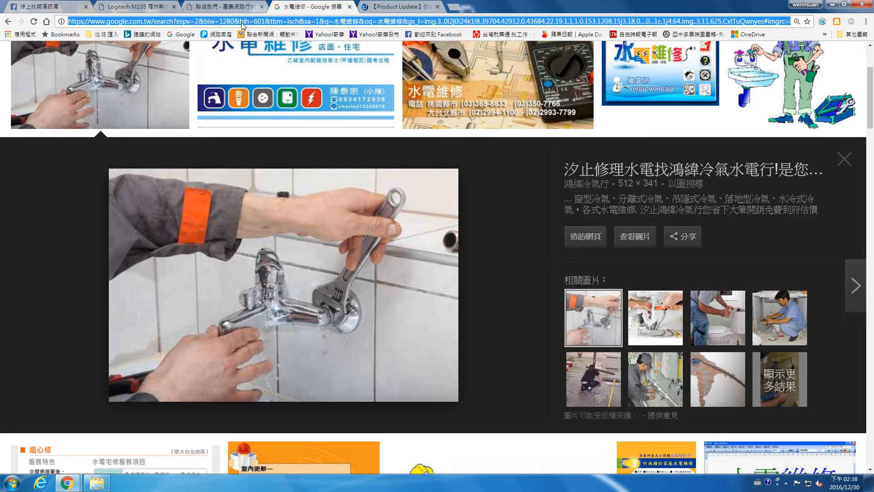
pyautogui.hotkey('ctrl', 'space')
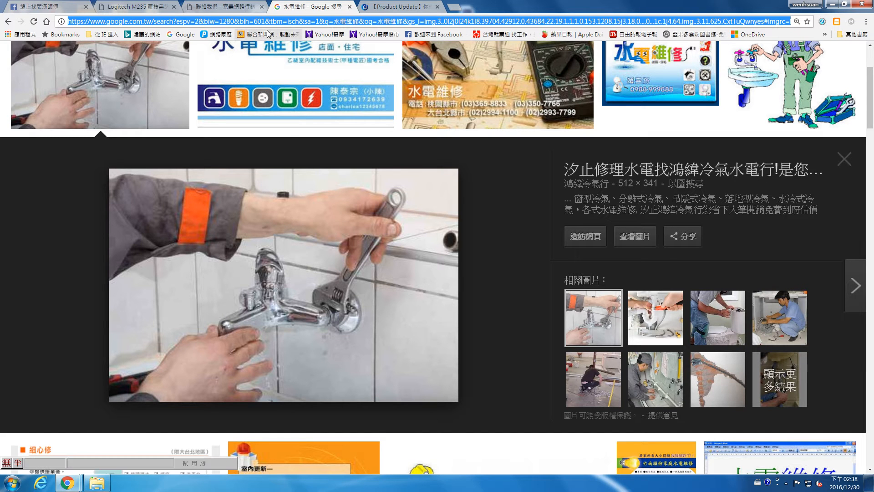
pyautogui.write('ya地板')
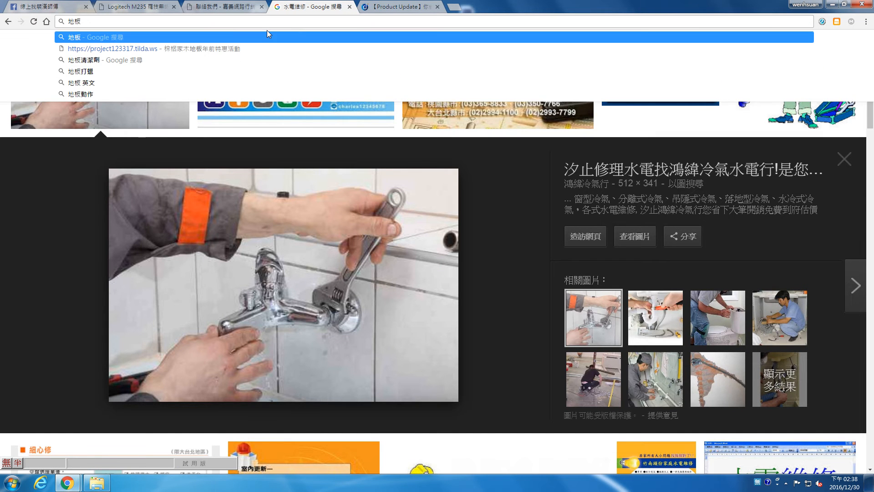
pyautogui.write('吹')
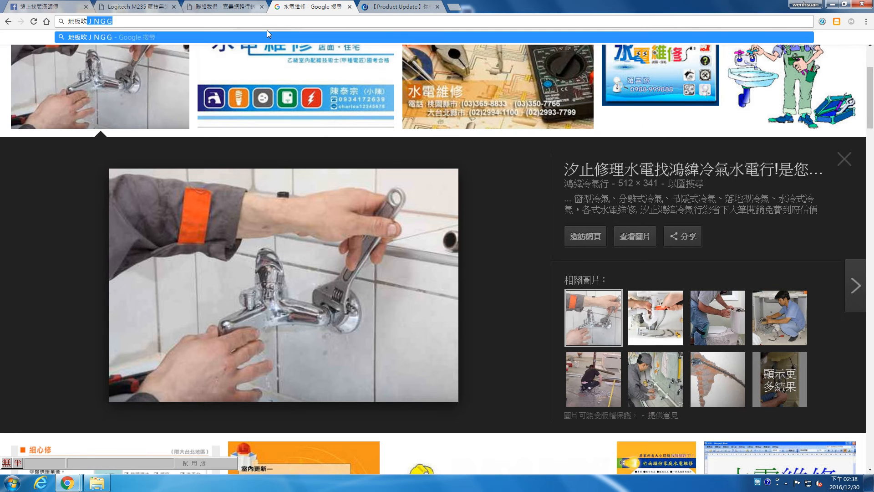
pyautogui.write('南風')
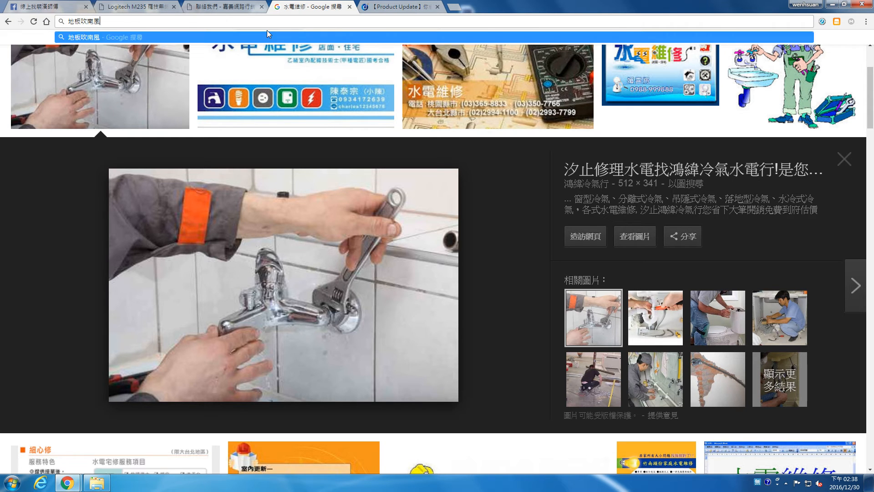
pyautogui.press('Return')
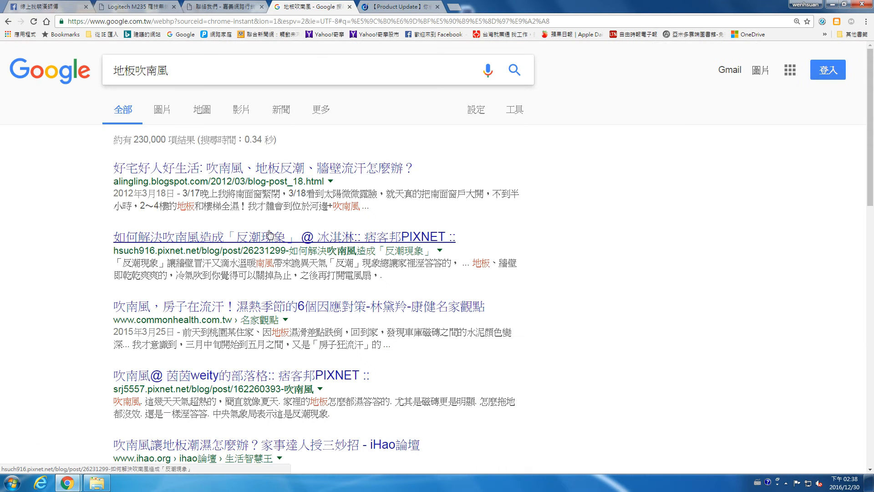
pyautogui.click(274, 170)
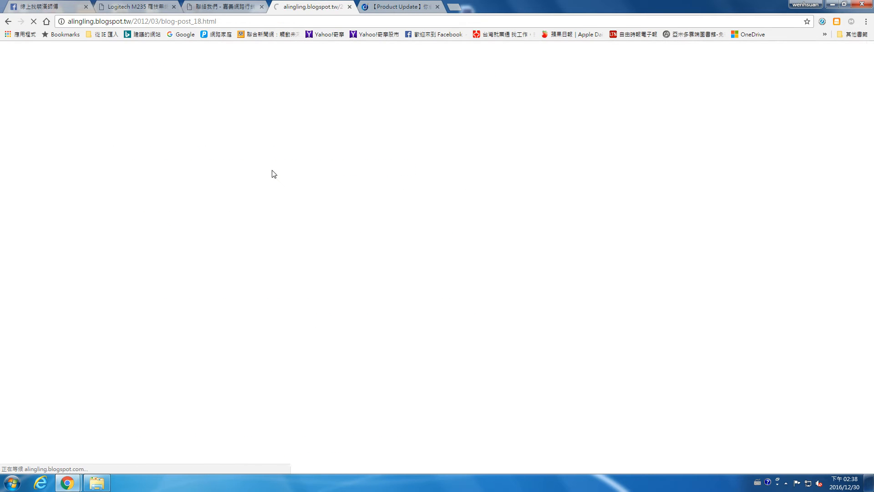
# Step: Paste the blog article's link into a new post on the Facebook page
pyautogui.click(242, 21)
pyautogui.hotkey('ctrl', 'c')
pyautogui.click(46, 7)
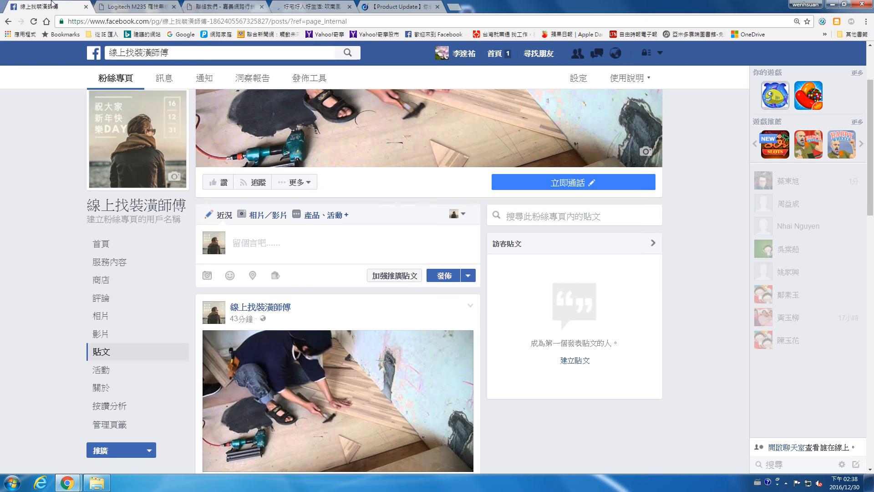
pyautogui.click(259, 248)
pyautogui.hotkey('ctrl', 'v')
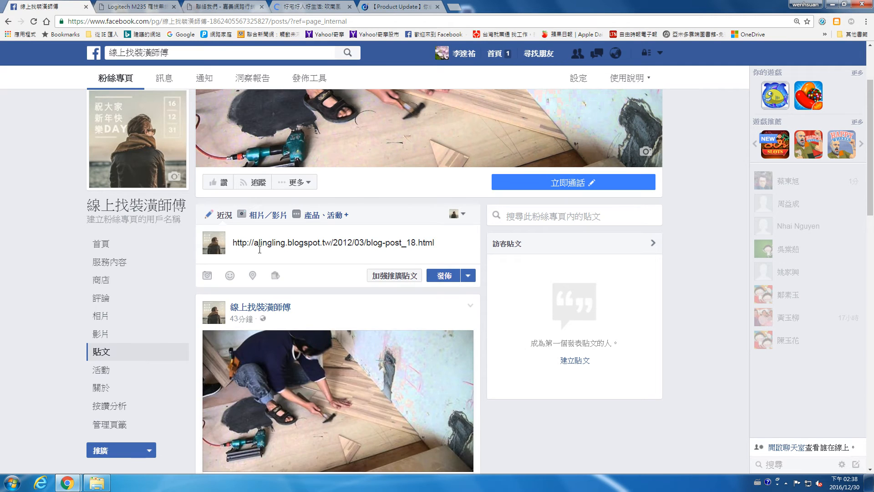
# Step: Replace the pasted link with the article's 遇到反潮怎麼辦？ heading and paragraph
pyautogui.click(237, 6)
pyautogui.click(331, 6)
pyautogui.scroll(-1, 256, 392)
pyautogui.moveTo(216, 358); pyautogui.dragTo(444, 401)
pyautogui.hotkey('ctrl', 'c')
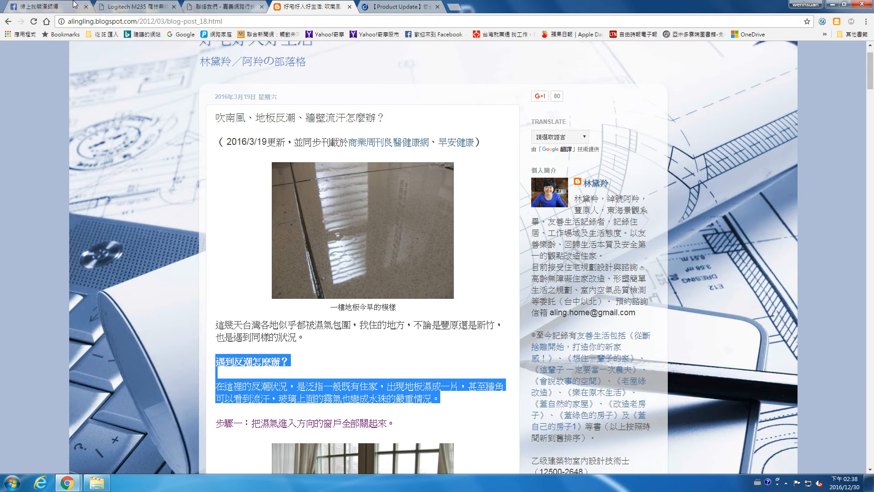
pyautogui.hotkey('ctrl', '1')
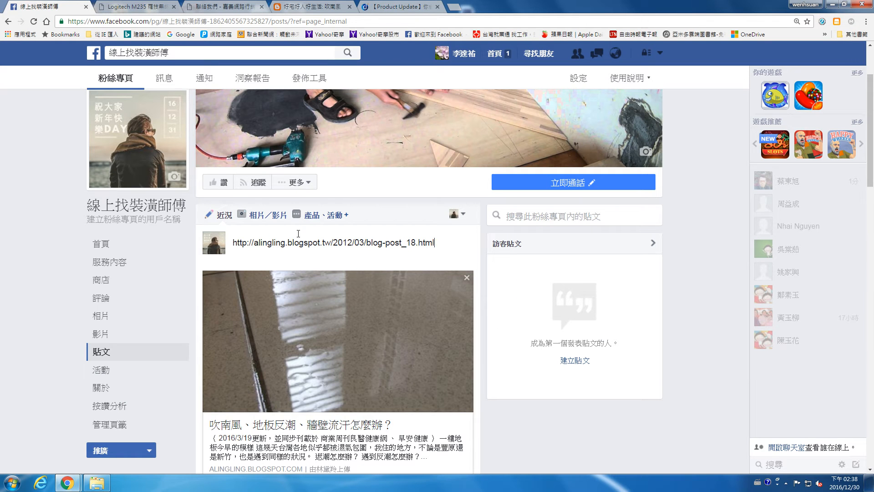
pyautogui.tripleClick(295, 243)
pyautogui.hotkey('ctrl', 'v')
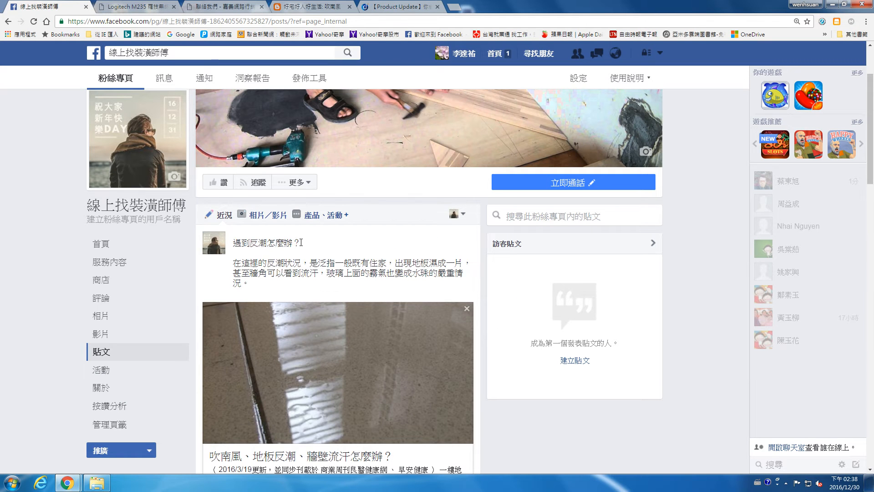
# Step: Tag the products 水電裝修 and 地板修復, then publish the post
pyautogui.scroll(-2, 303, 239)
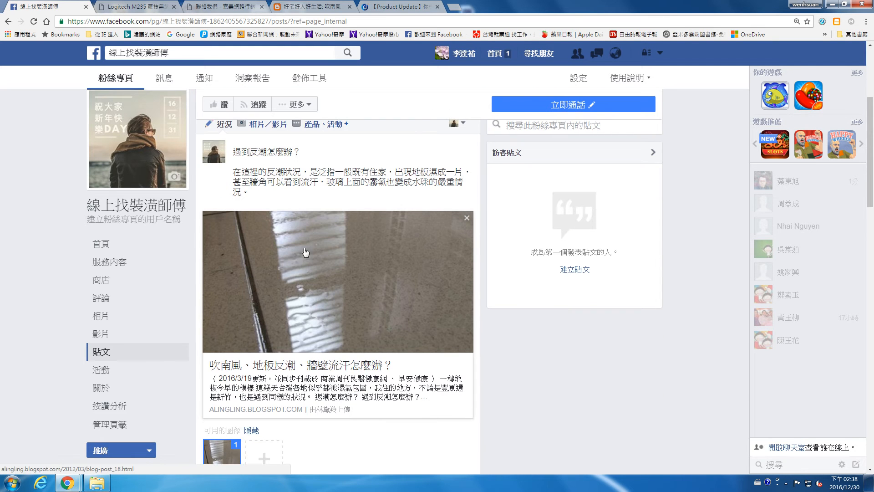
pyautogui.scroll(-2, 337, 223)
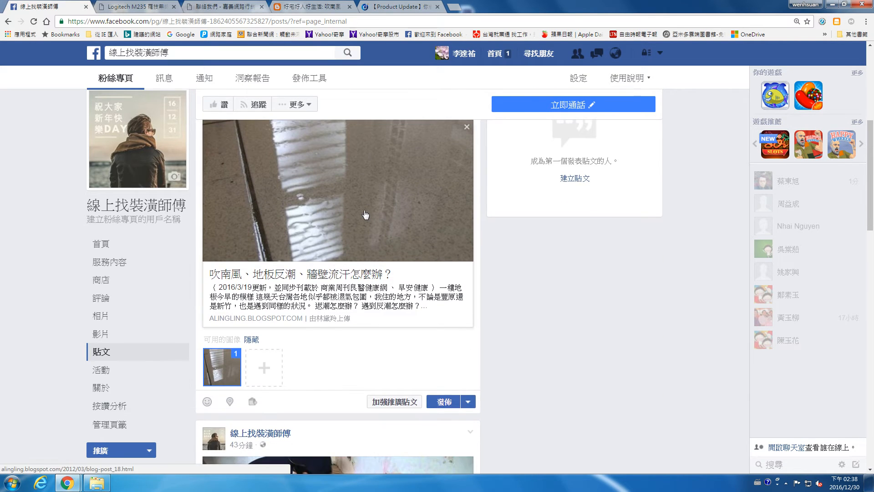
pyautogui.click(253, 402)
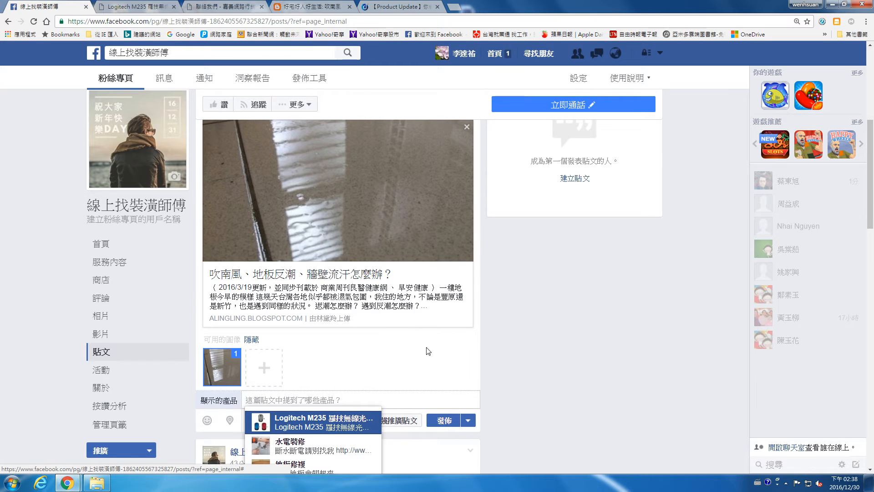
pyautogui.scroll(-3, 391, 369)
pyautogui.click(291, 308)
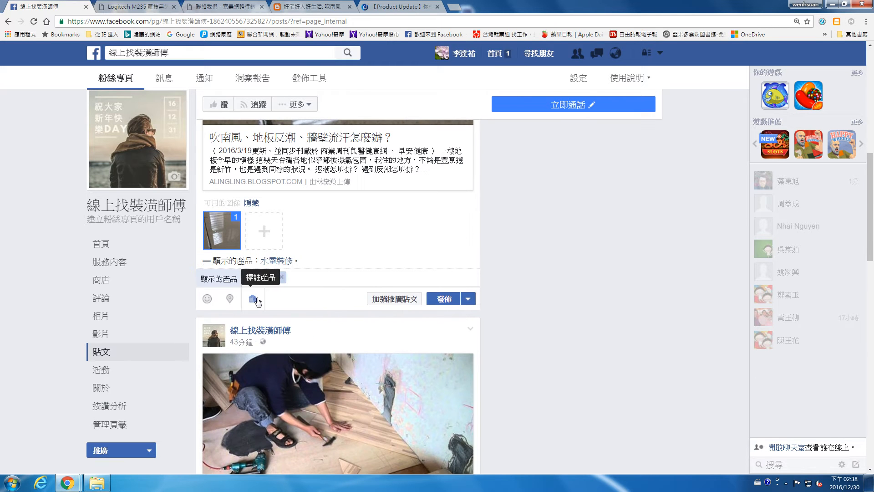
pyautogui.click(257, 300)
pyautogui.click(255, 283)
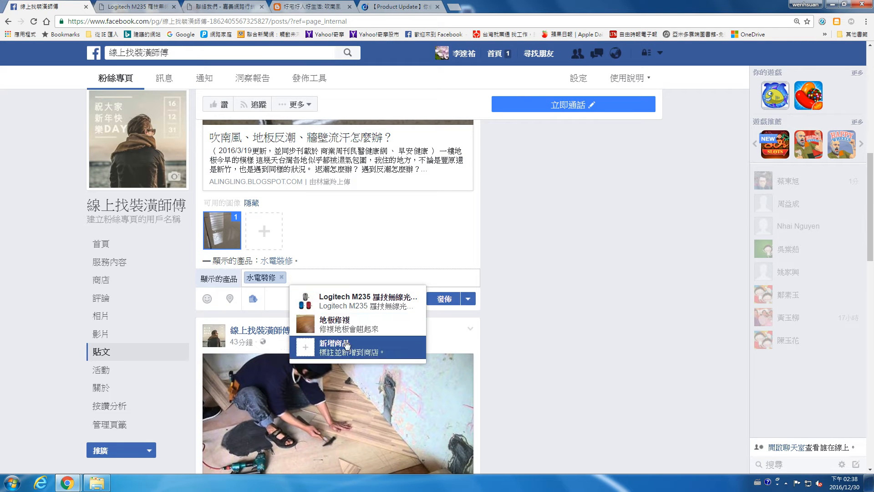
pyautogui.click(347, 324)
pyautogui.click(446, 299)
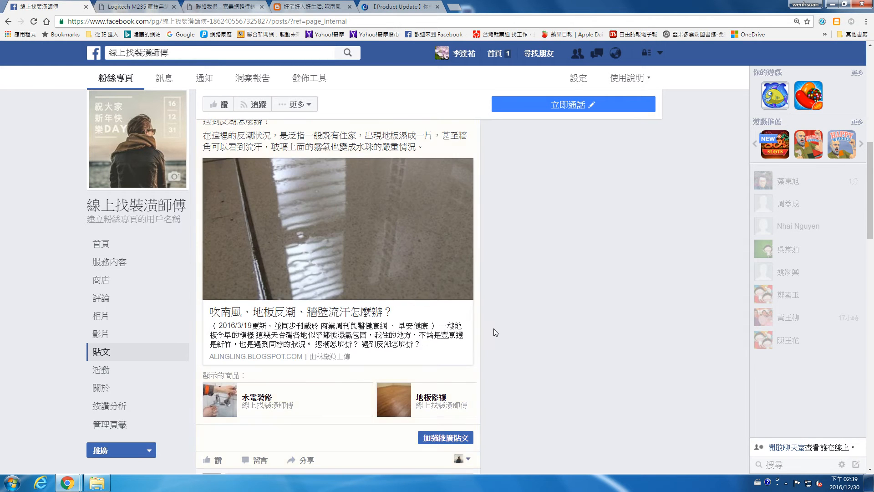
pyautogui.scroll(-1, 482, 331)
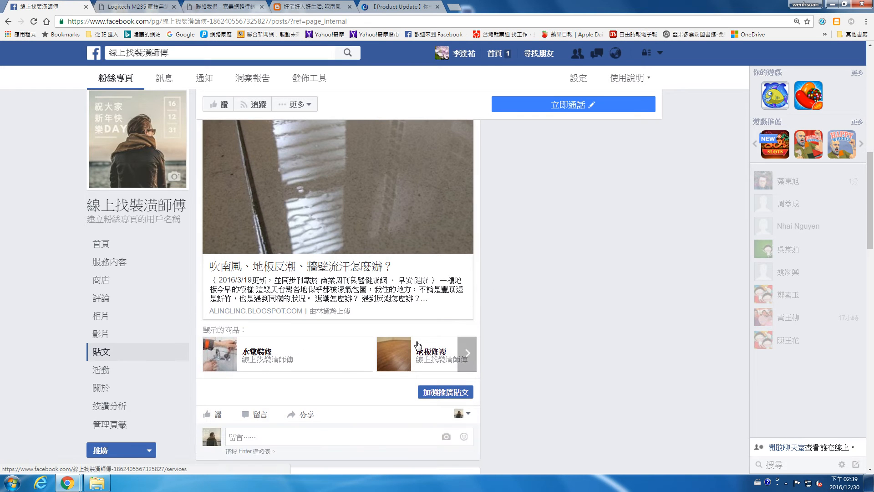
pyautogui.scroll(2, 416, 345)
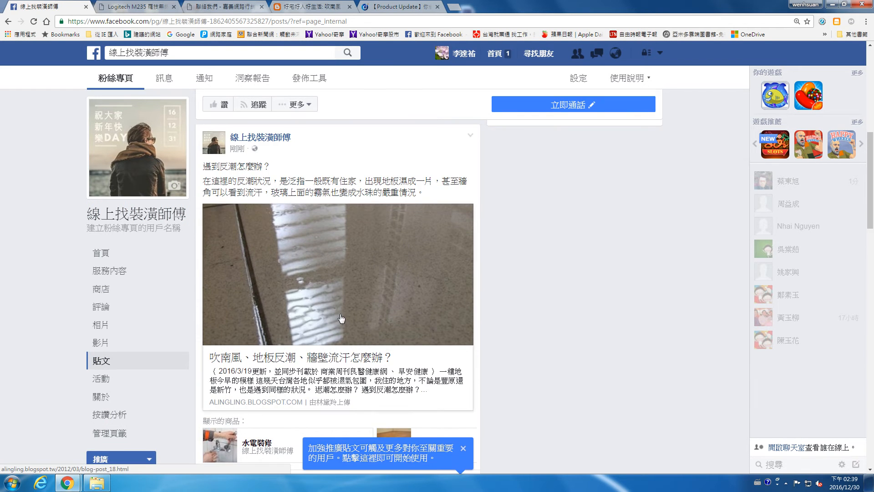
pyautogui.scroll(-3, 339, 315)
pyautogui.click(463, 312)
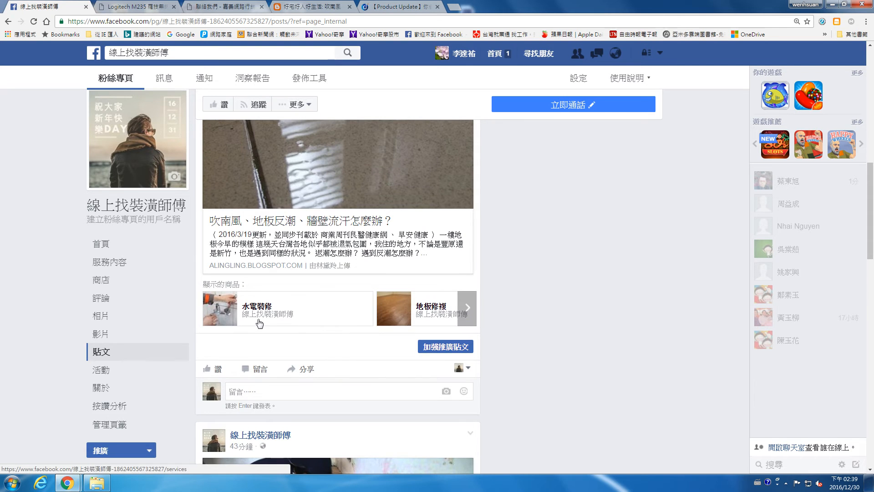
pyautogui.click(468, 308)
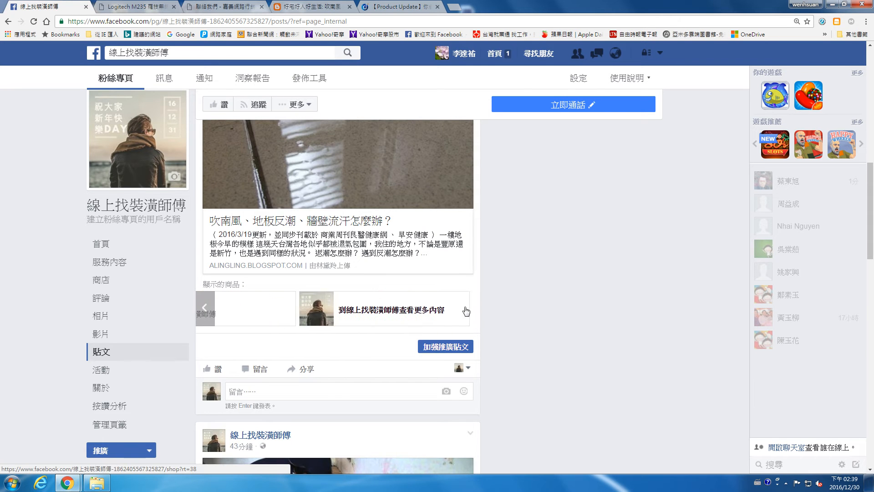
pyautogui.scroll(3, 467, 171)
pyautogui.click(470, 136)
pyautogui.click(448, 162)
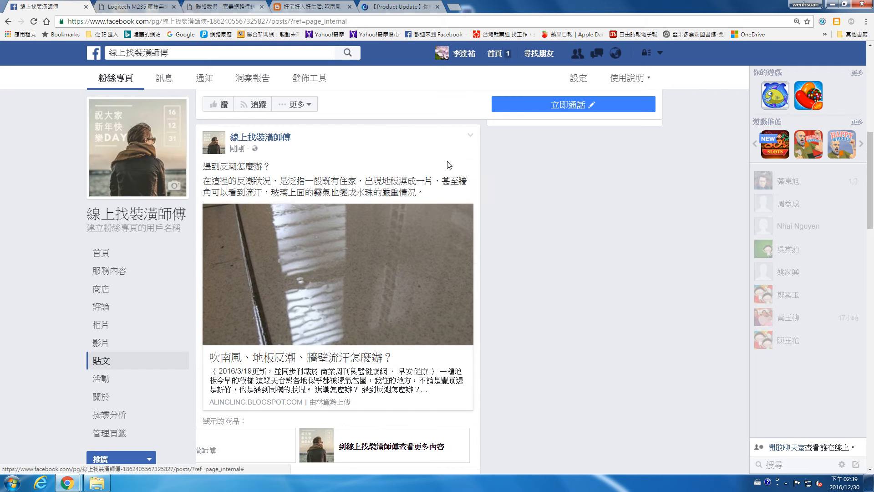
pyautogui.click(470, 136)
pyautogui.click(322, 414)
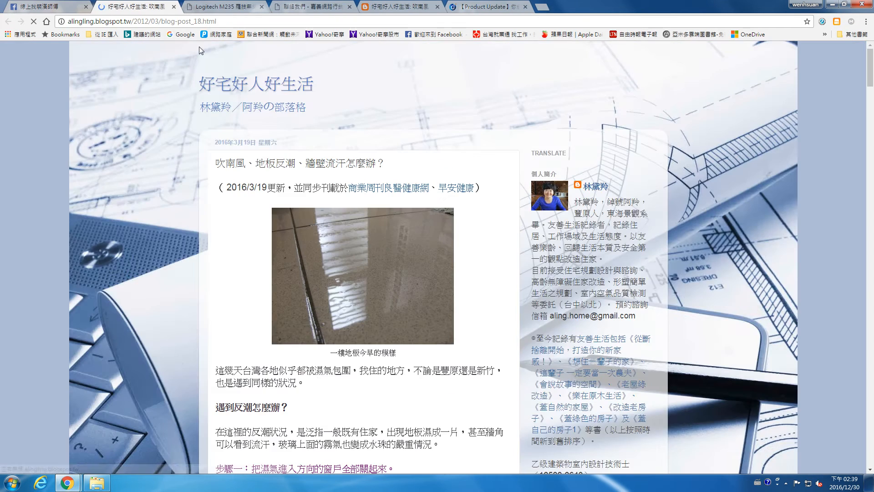
pyautogui.click(173, 7)
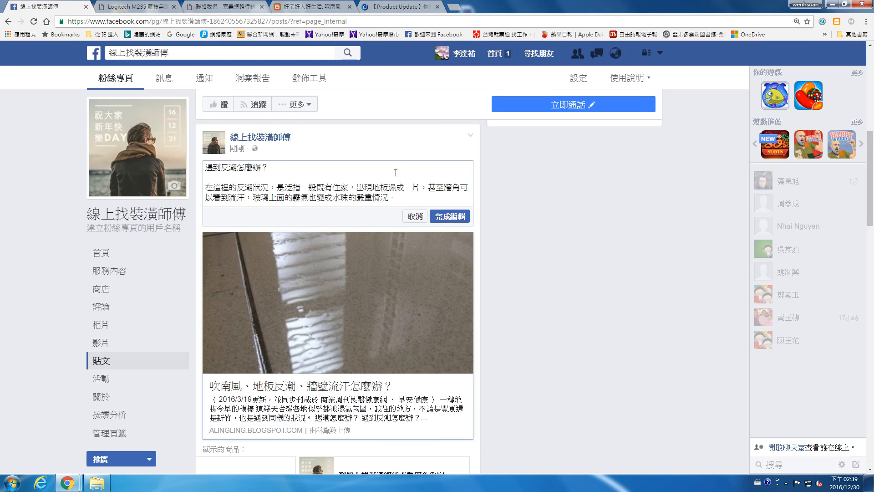
pyautogui.click(421, 220)
pyautogui.scroll(-3, 375, 361)
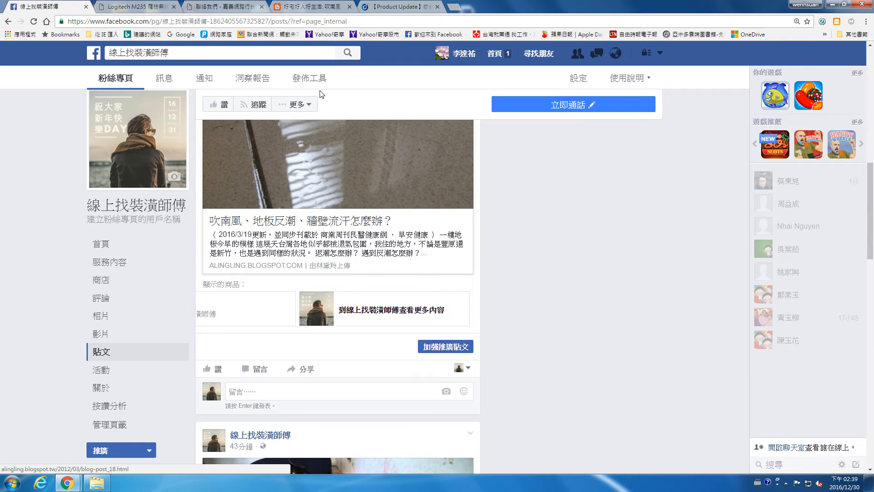
pyautogui.scroll(3, 509, 215)
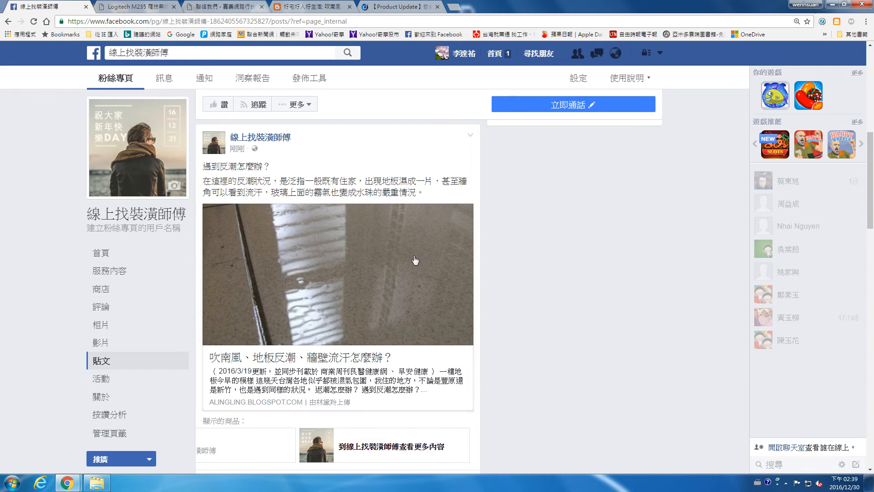
pyautogui.scroll(-6, 381, 296)
pyautogui.scroll(10, 492, 238)
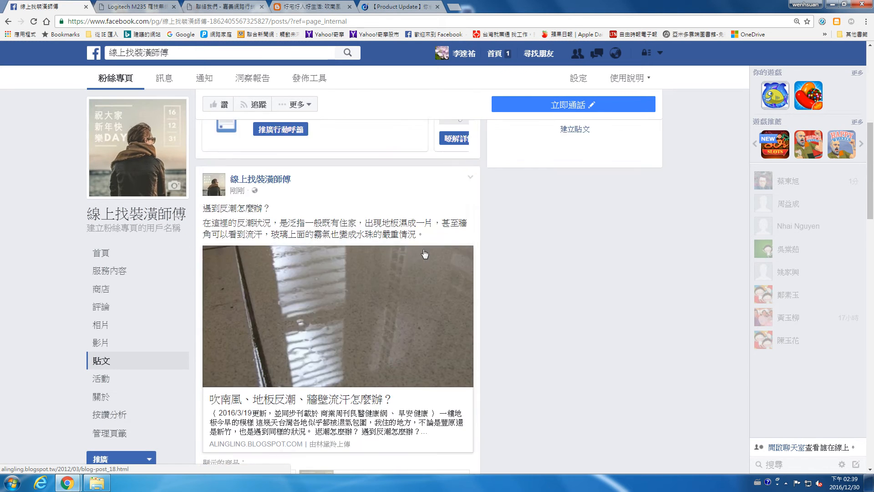
pyautogui.scroll(-5, 496, 244)
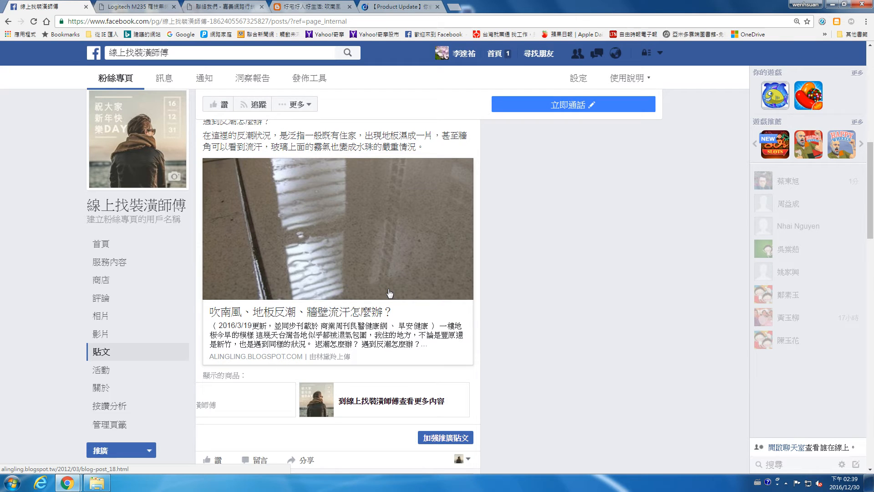
pyautogui.scroll(-2, 366, 292)
pyautogui.scroll(4, 367, 290)
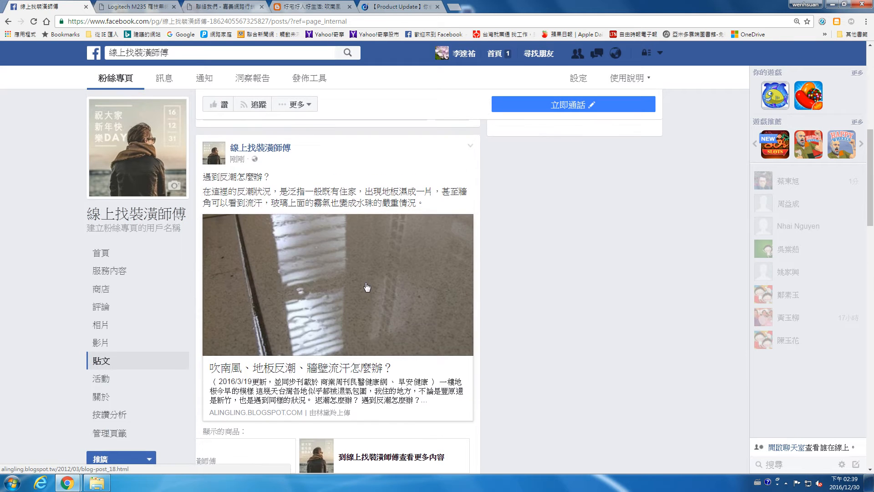
pyautogui.scroll(-4, 369, 278)
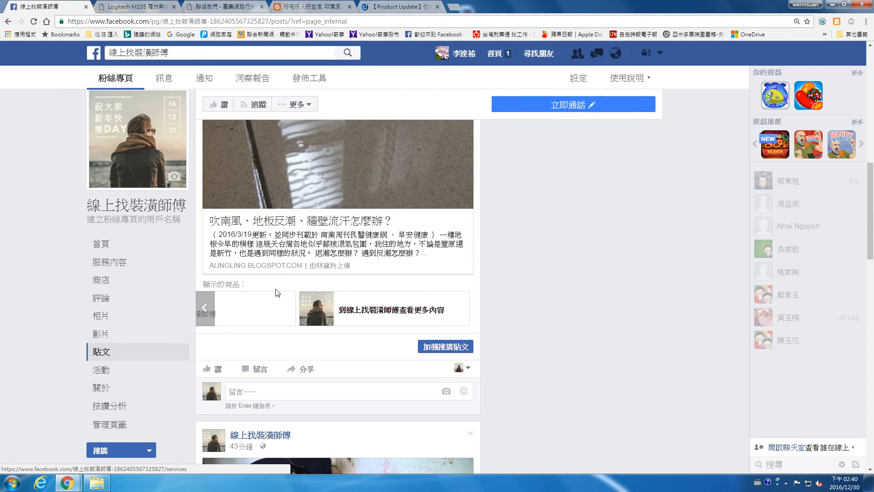
pyautogui.click(469, 368)
pyautogui.click(503, 350)
pyautogui.scroll(5, 493, 334)
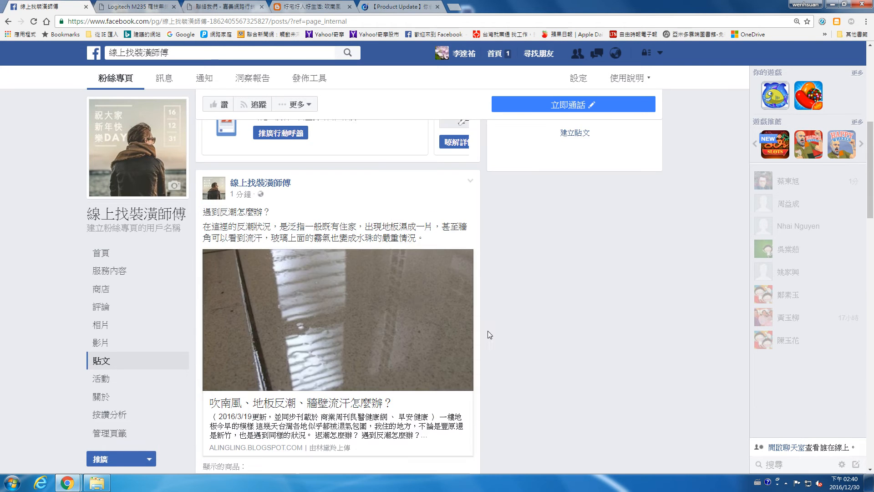
pyautogui.scroll(1, 416, 302)
pyautogui.scroll(-3, 80, 405)
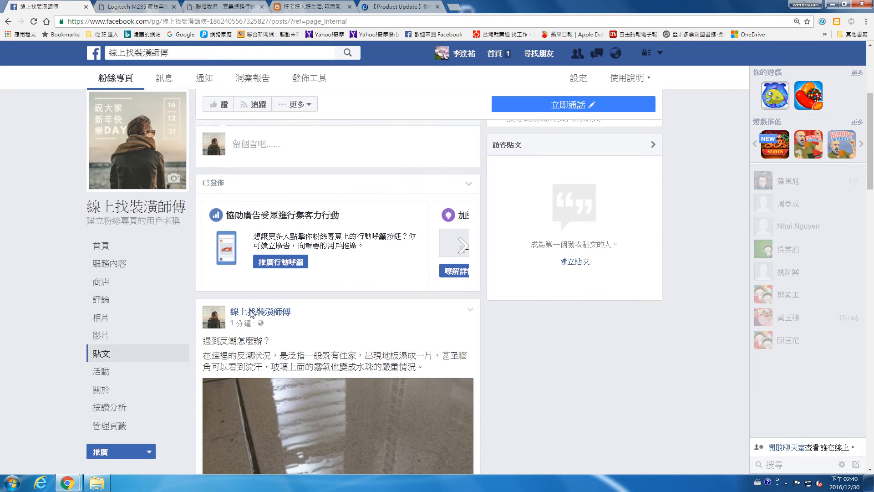
pyautogui.click(98, 450)
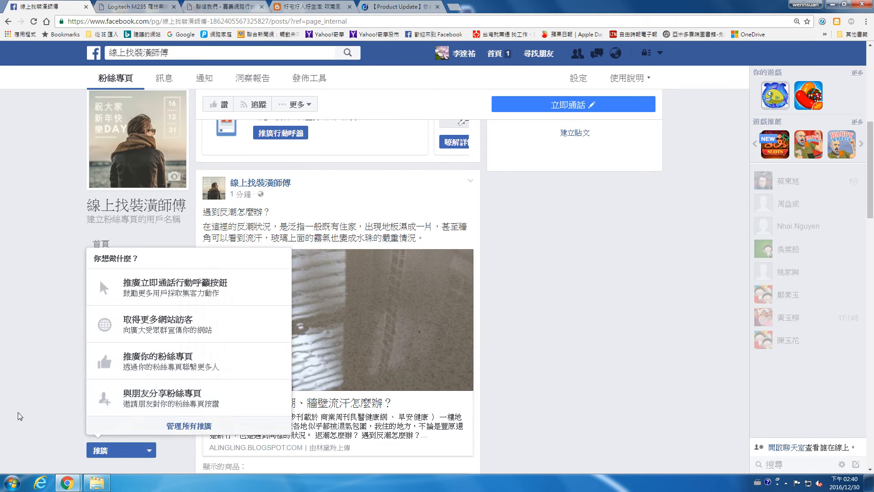
pyautogui.click(6, 365)
# Step: In the Page's tab management, move the 評論 tab below 影片
pyautogui.click(106, 425)
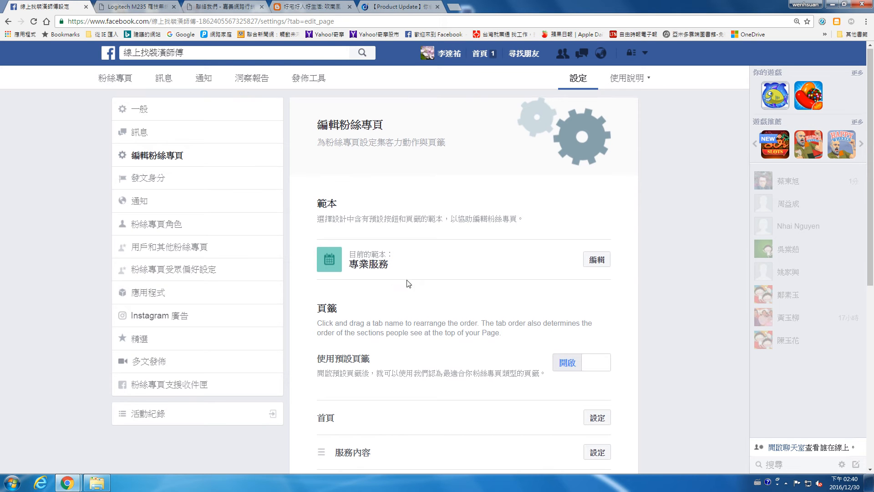
pyautogui.scroll(-7, 405, 283)
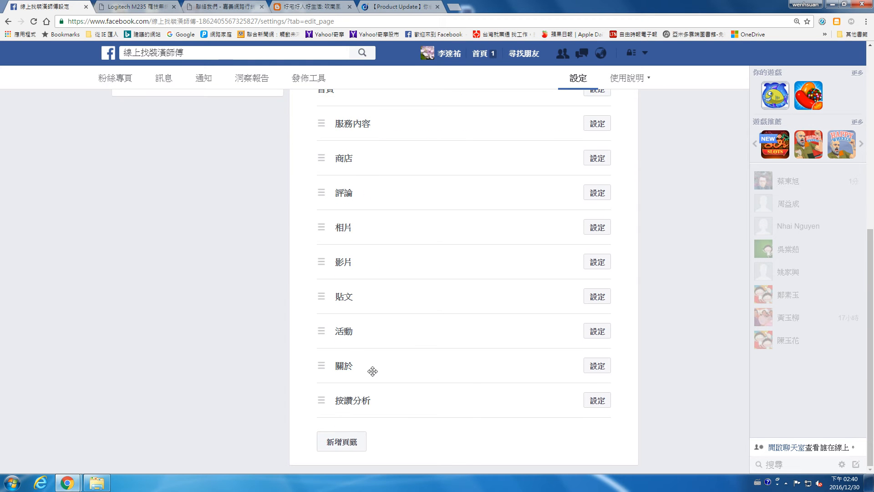
pyautogui.moveTo(321, 196); pyautogui.dragTo(321, 266)
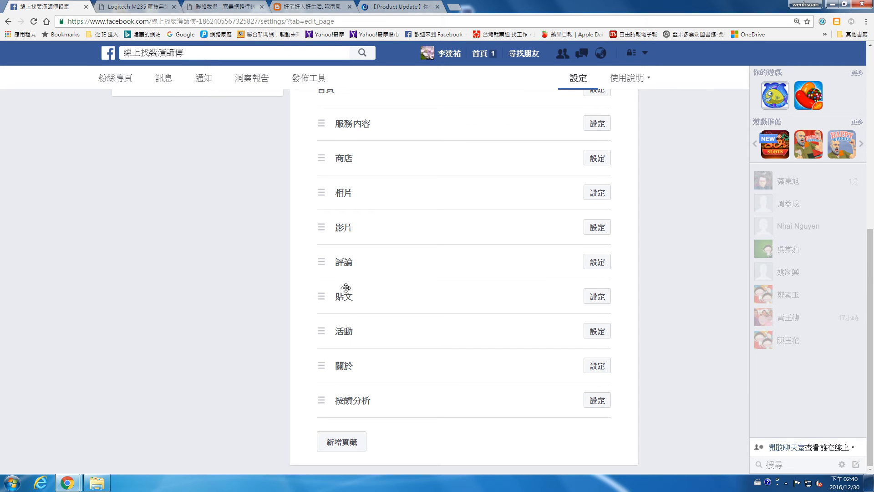
# Step: Add a 網誌 tab and place it right after 貼文
pyautogui.click(349, 442)
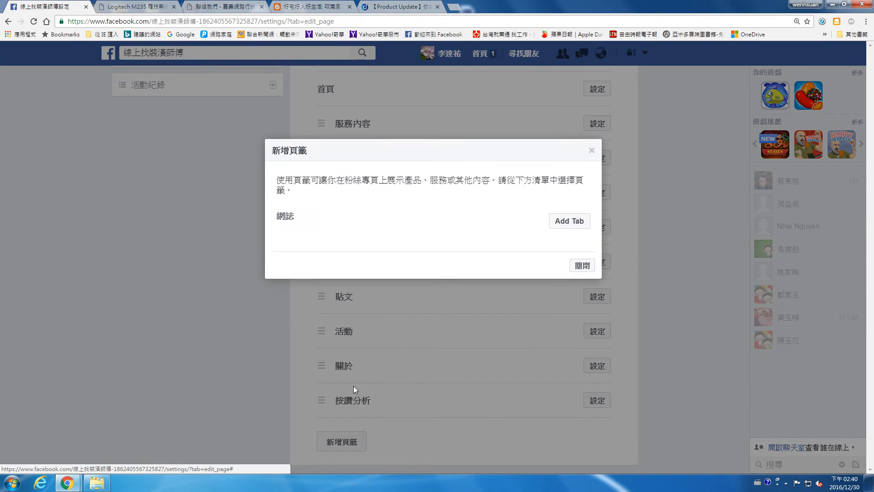
pyautogui.click(568, 221)
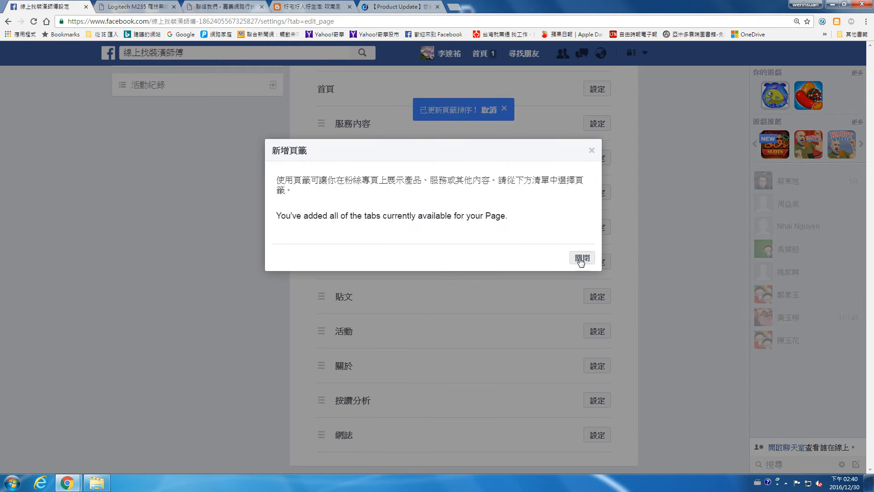
pyautogui.click(582, 258)
pyautogui.moveTo(320, 434); pyautogui.dragTo(332, 319)
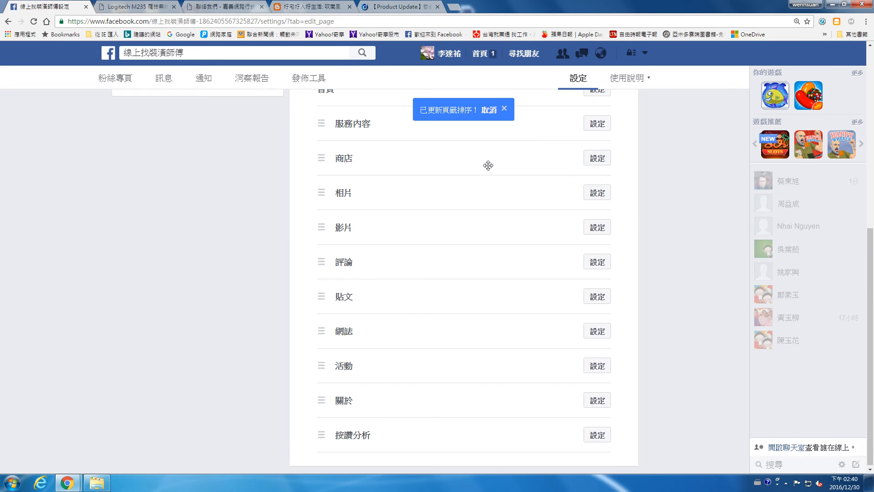
pyautogui.scroll(4, 538, 228)
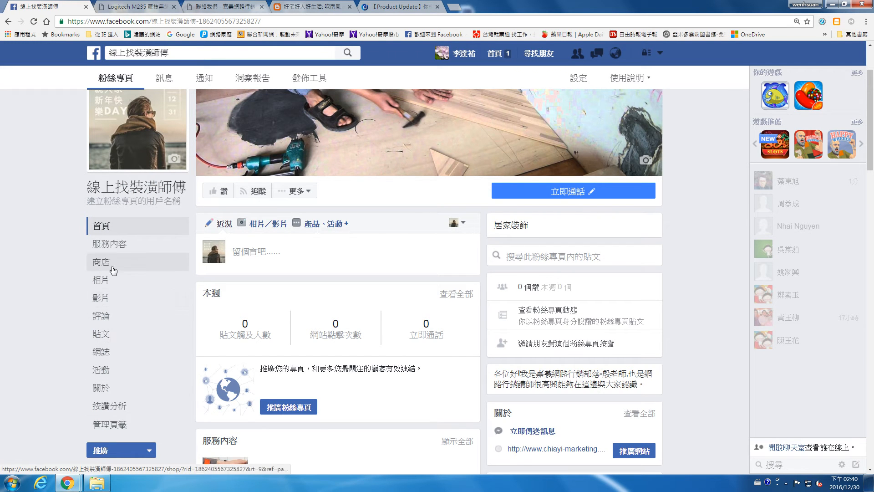
# Step: Revisit the Page's tab settings, return to the main view, and dismiss the promotion options
pyautogui.click(105, 424)
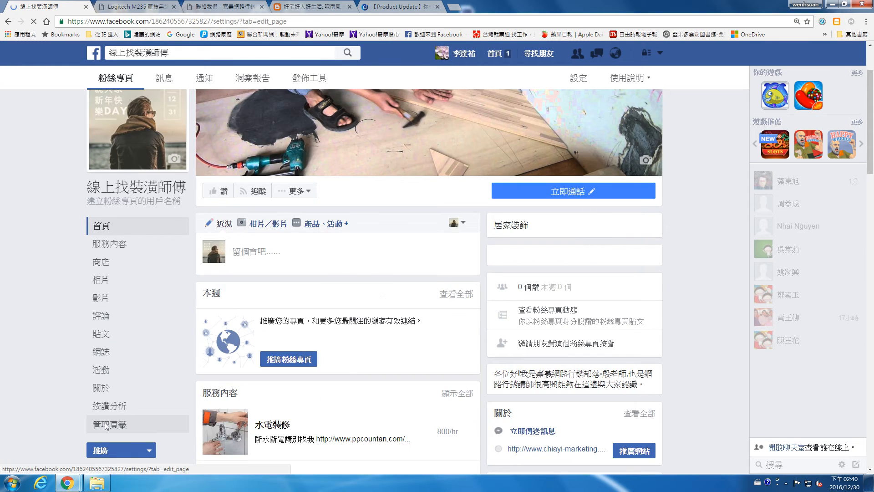
pyautogui.scroll(-6, 505, 252)
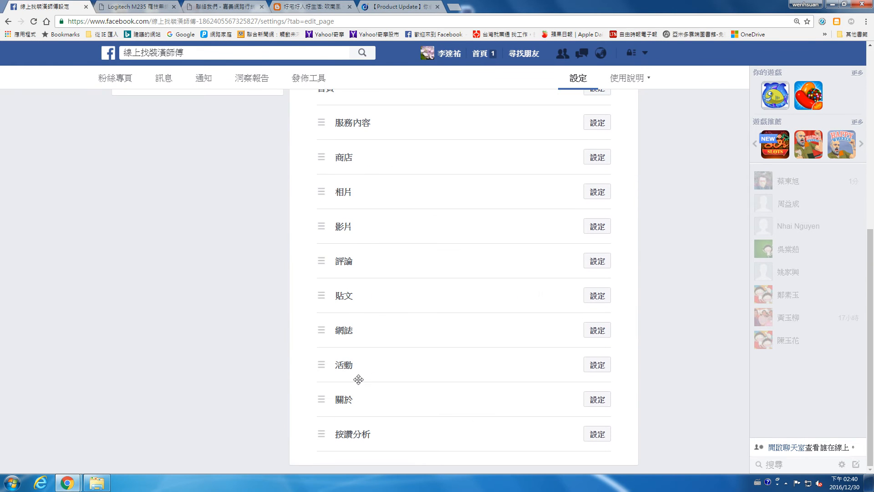
pyautogui.scroll(2, 353, 397)
pyautogui.click(107, 77)
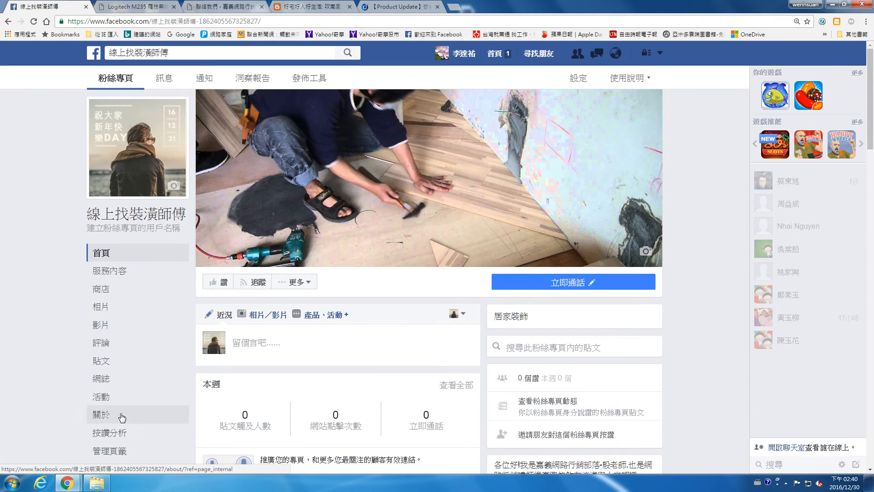
pyautogui.scroll(-2, 126, 401)
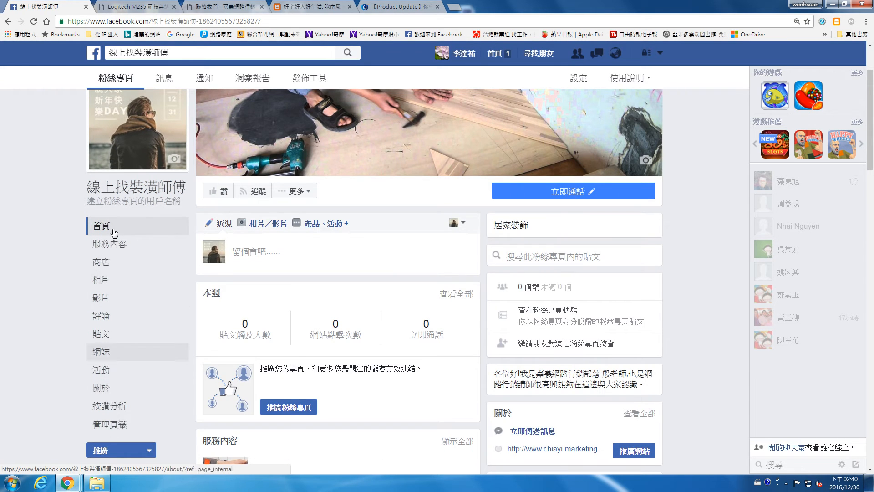
pyautogui.click(102, 450)
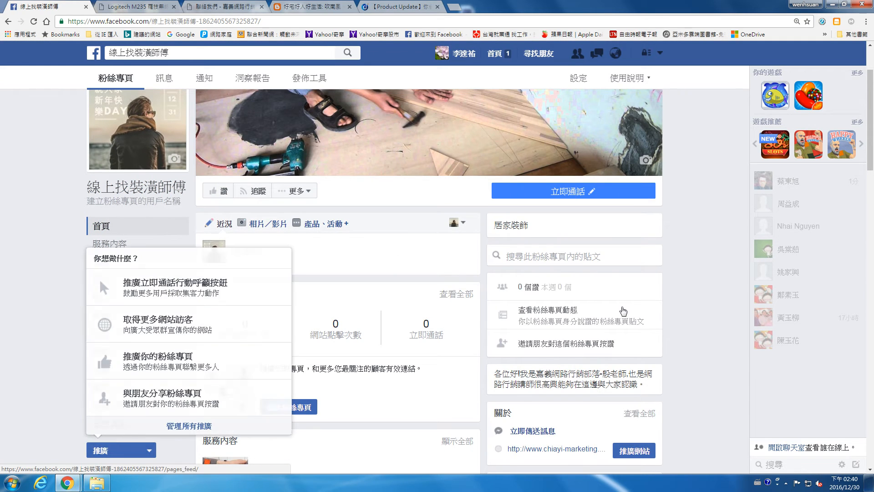
pyautogui.click(623, 304)
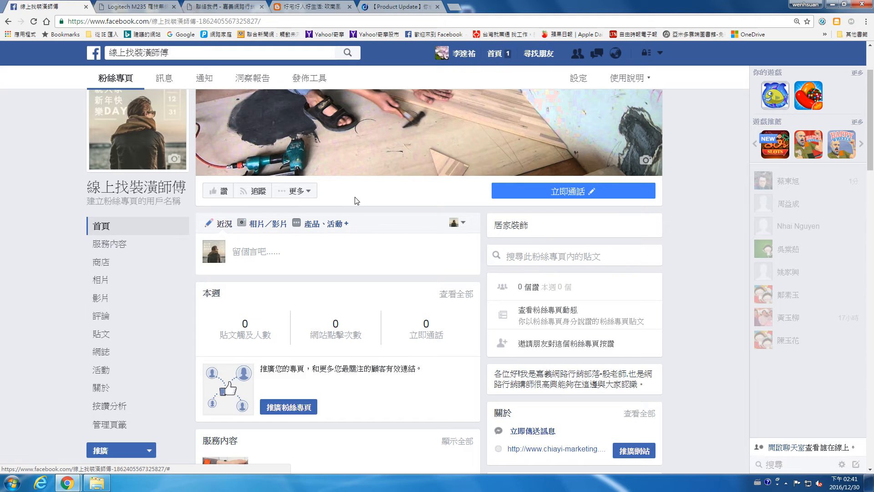
# Step: Browse the 服務內容, 商店 and 影片 sections, ending on 商店 with the Logitech M235 mouse
pyautogui.click(115, 244)
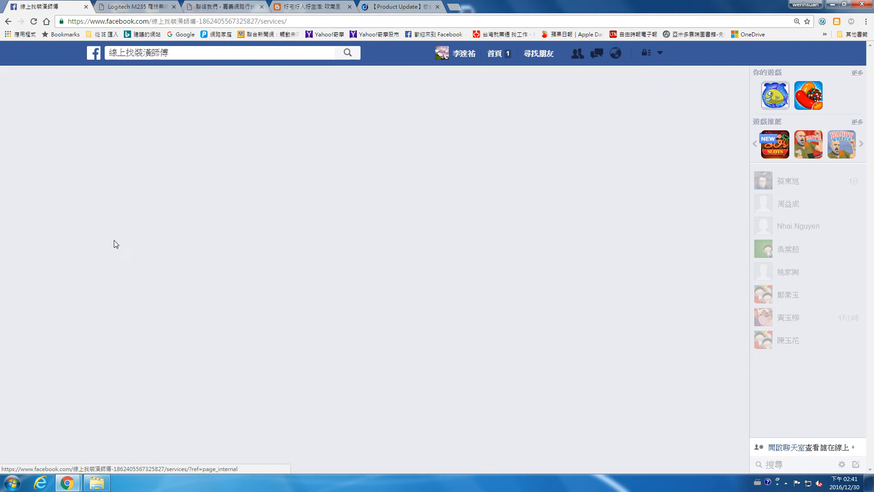
pyautogui.click(106, 295)
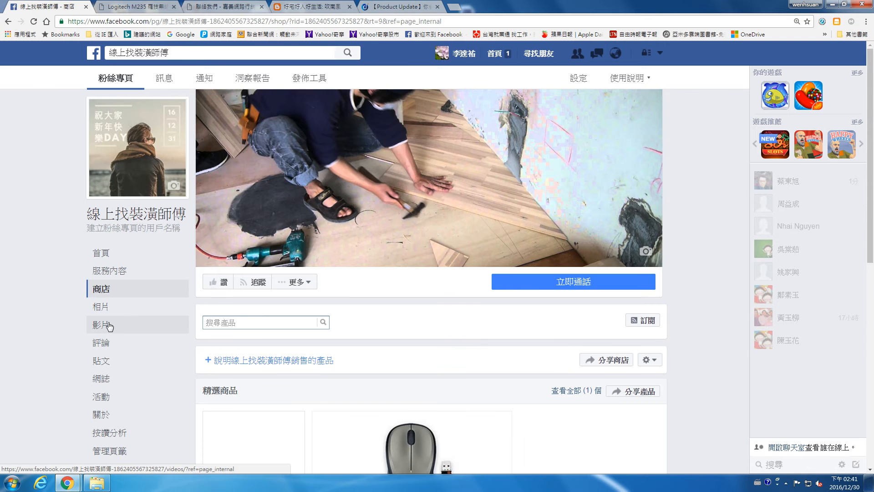
pyautogui.click(108, 325)
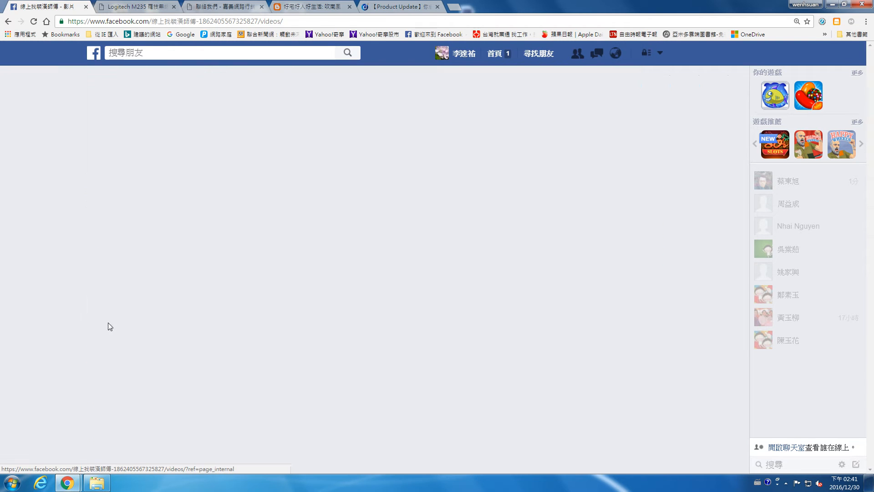
pyautogui.scroll(-1, 331, 335)
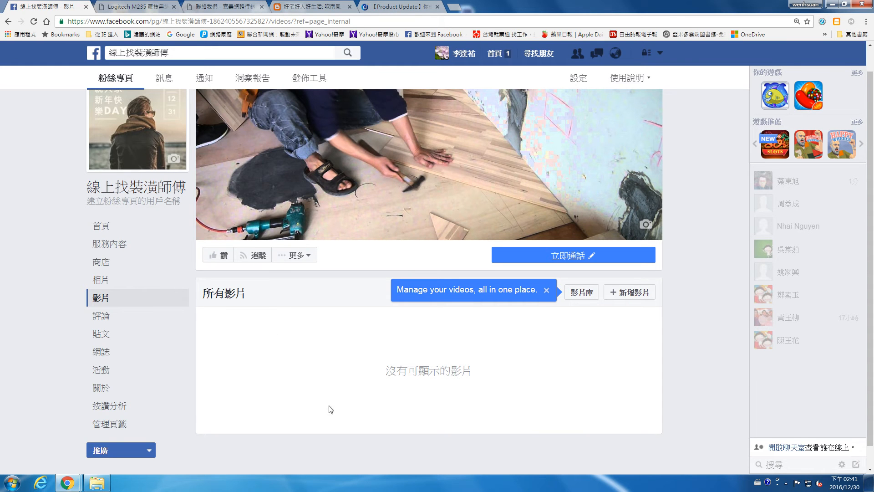
pyautogui.click(115, 252)
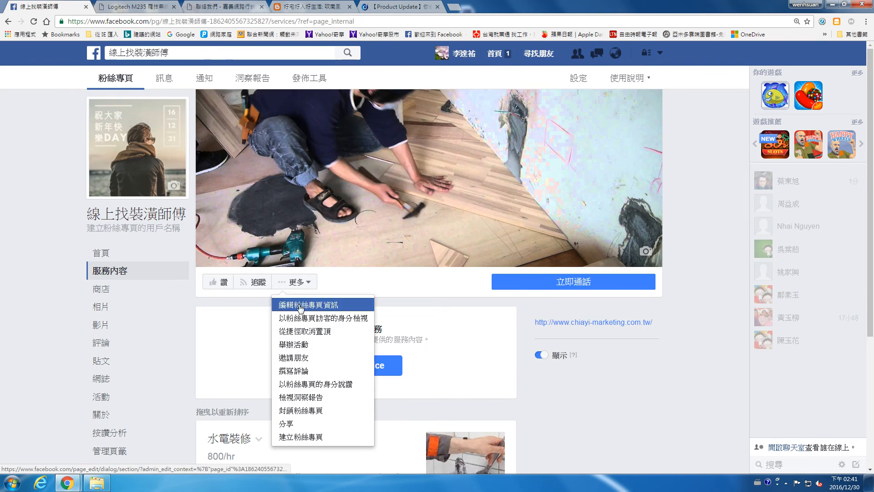
pyautogui.scroll(-3, 446, 360)
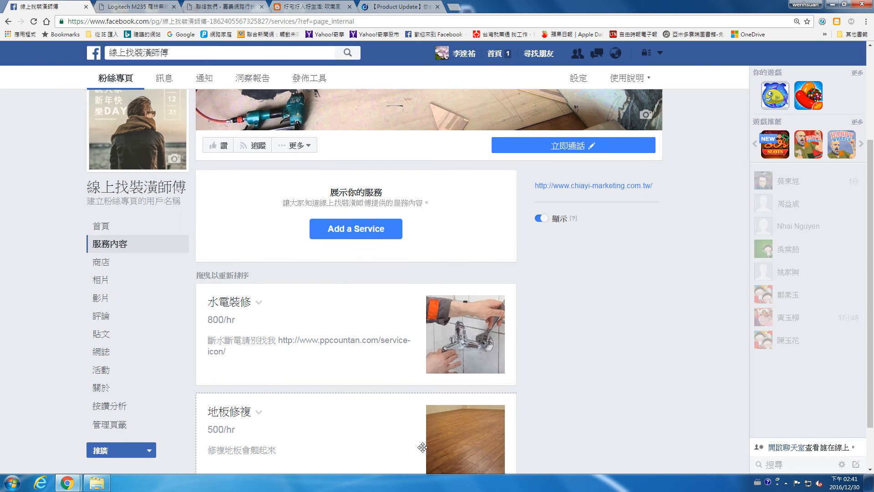
pyautogui.scroll(-1, 392, 369)
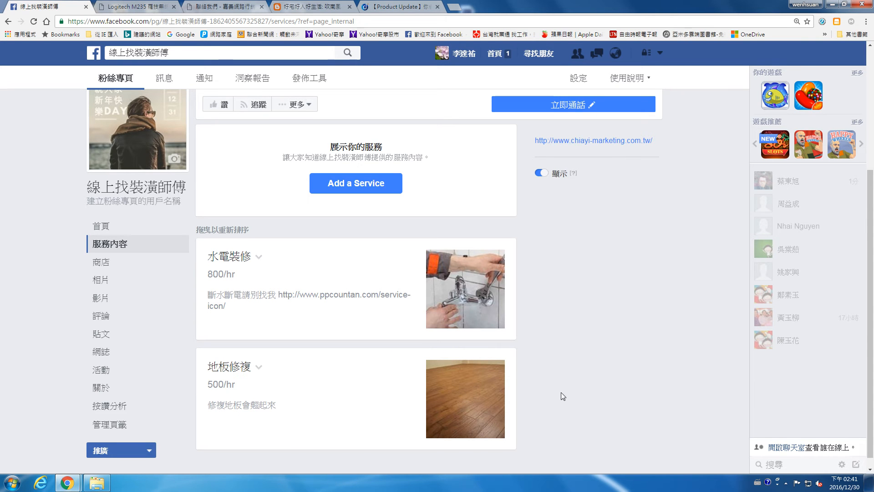
pyautogui.click(104, 267)
pyautogui.scroll(-3, 357, 297)
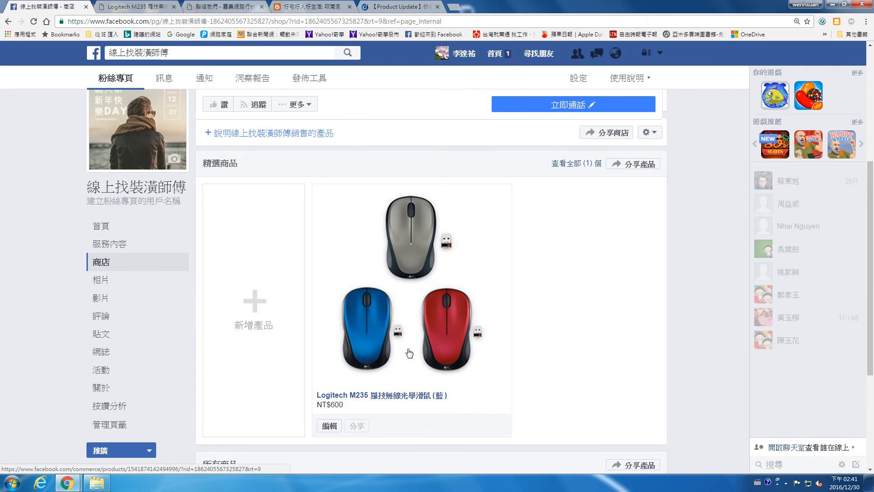
pyautogui.click(786, 483)
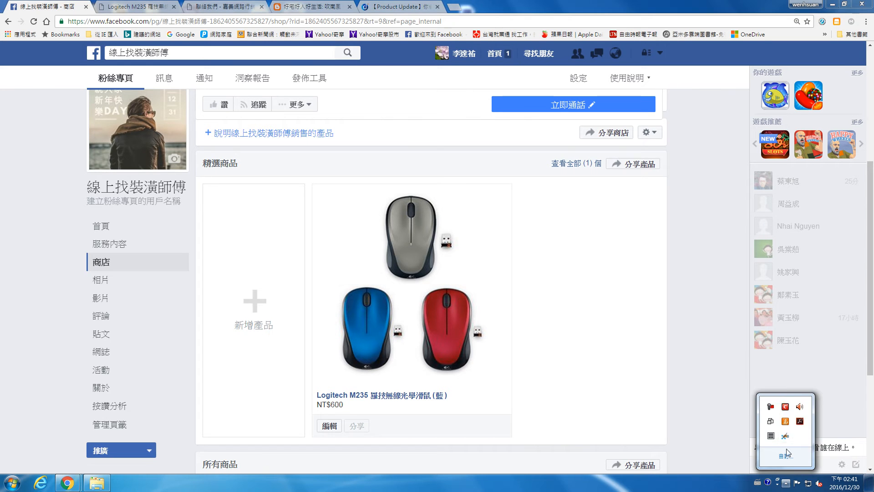
pyautogui.click(771, 406)
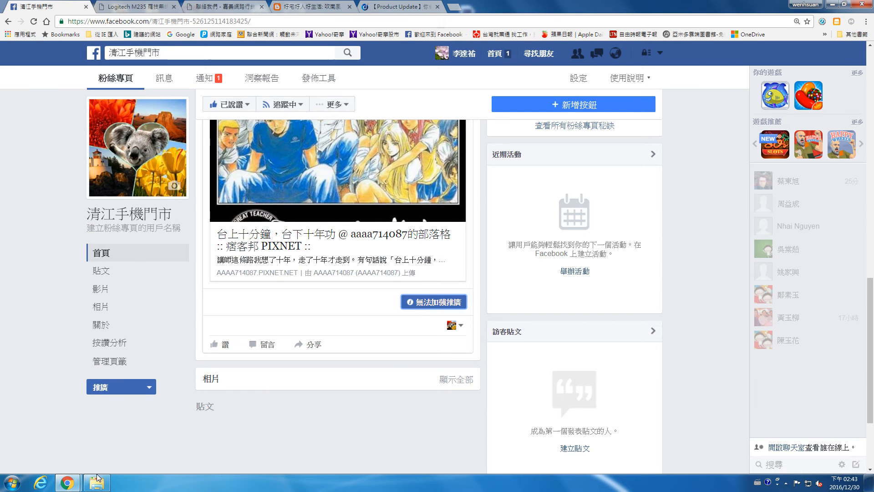
# Step: Switch to the other Chrome window showing the 森田家居木地板 Facebook page
pyautogui.moveTo(75, 486)
pyautogui.click(150, 433)
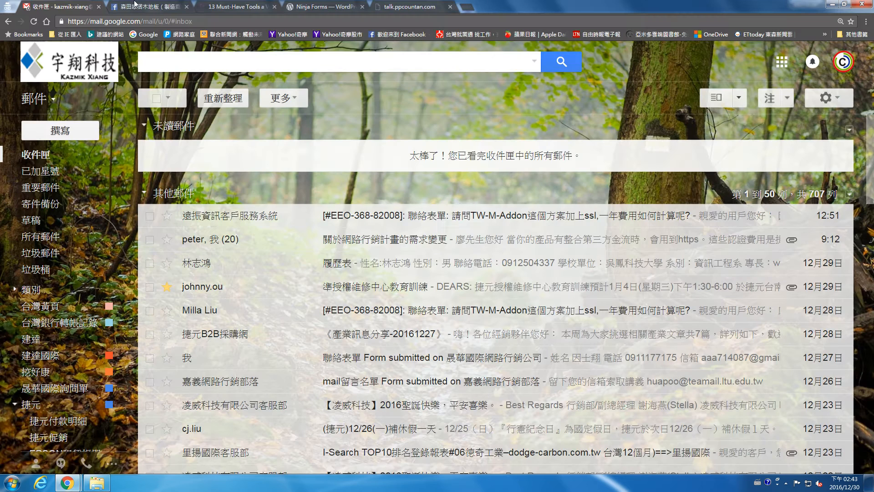
pyautogui.click(133, 6)
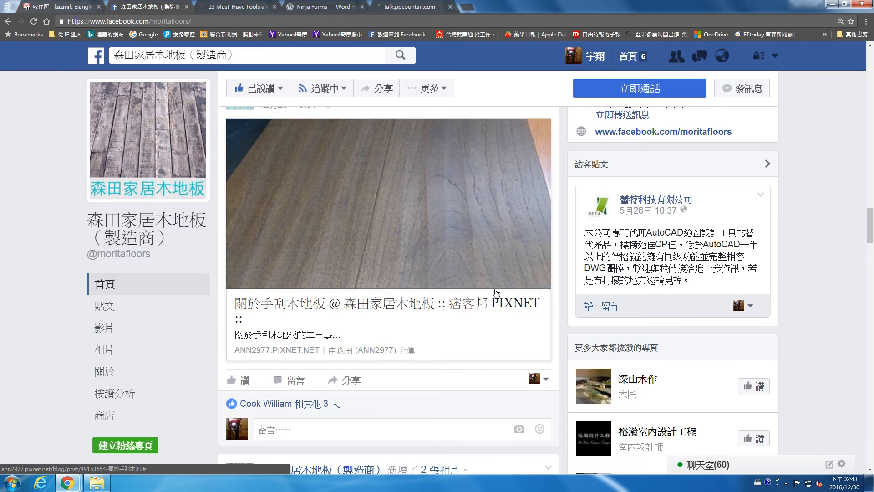
pyautogui.scroll(-4, 500, 285)
pyautogui.scroll(-3, 500, 284)
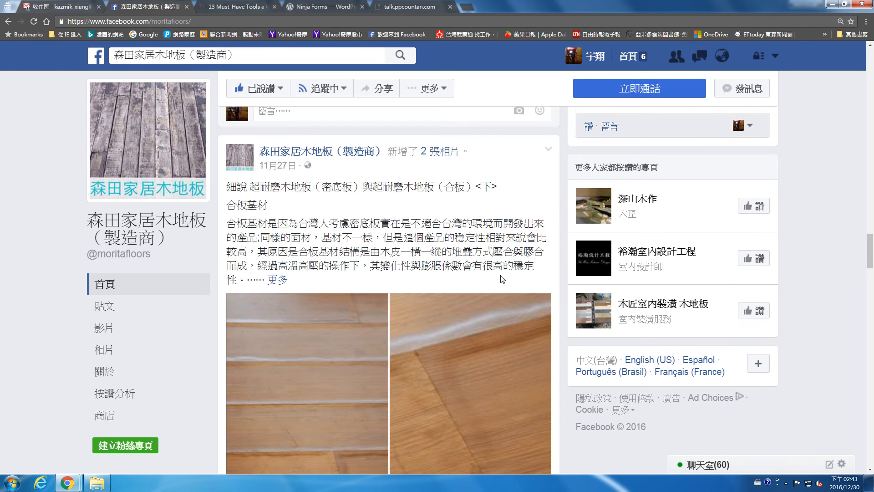
# Step: Use the profile's account menu to reach Ads Manager's new campaign objective screen
pyautogui.click(611, 56)
pyautogui.click(756, 57)
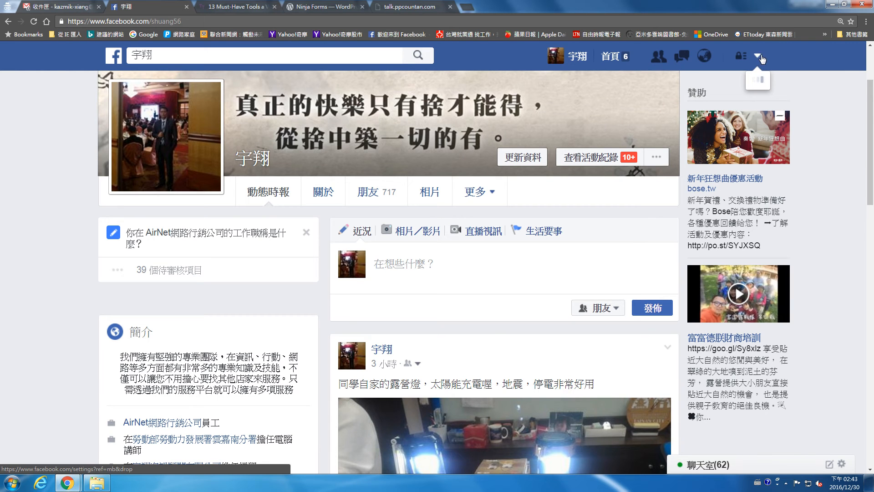
pyautogui.click(762, 57)
pyautogui.click(762, 58)
pyautogui.click(787, 483)
pyautogui.click(771, 406)
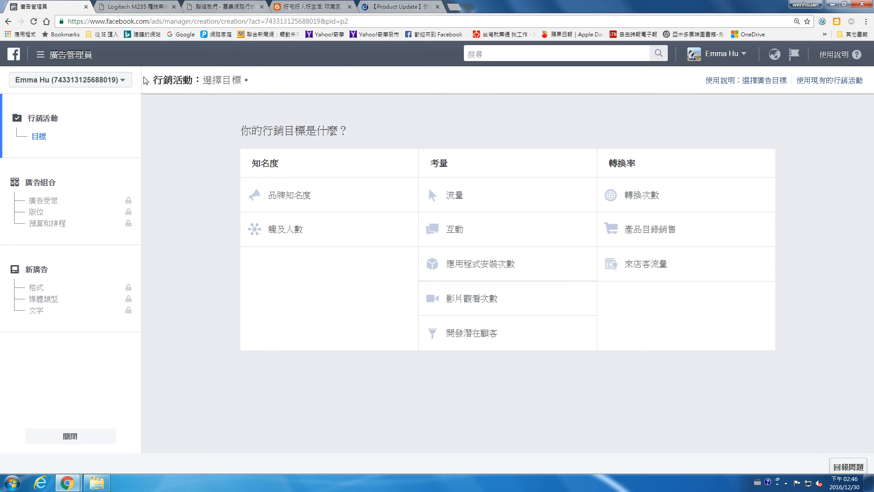
# Step: Choose 互動 as the objective, keeping campaign name 互動 and engagement type 貼文互動
pyautogui.click(122, 81)
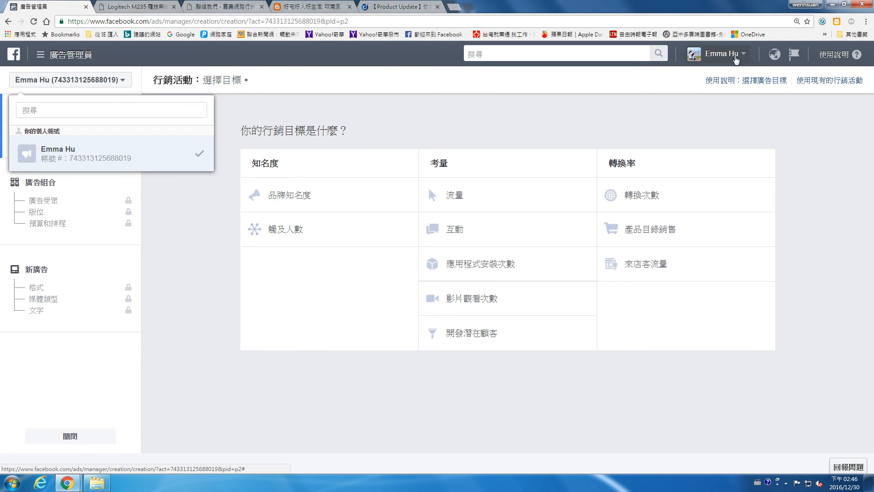
pyautogui.click(89, 80)
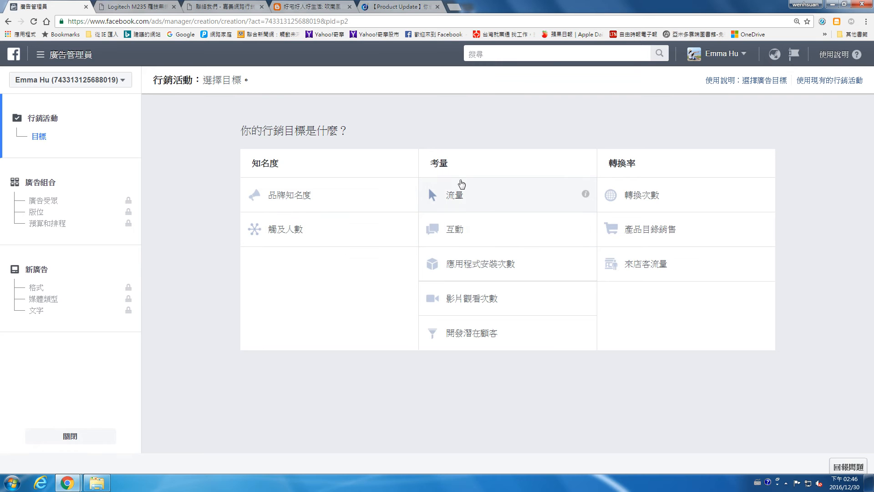
pyautogui.click(461, 231)
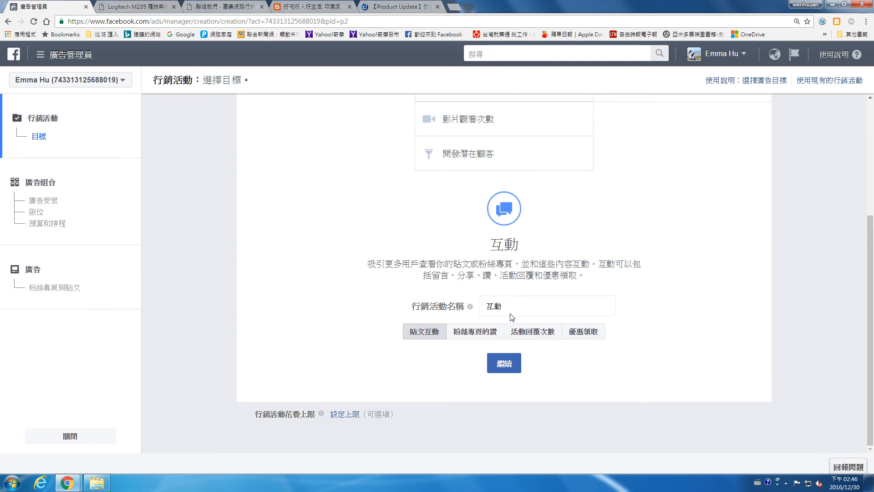
pyautogui.scroll(1, 516, 320)
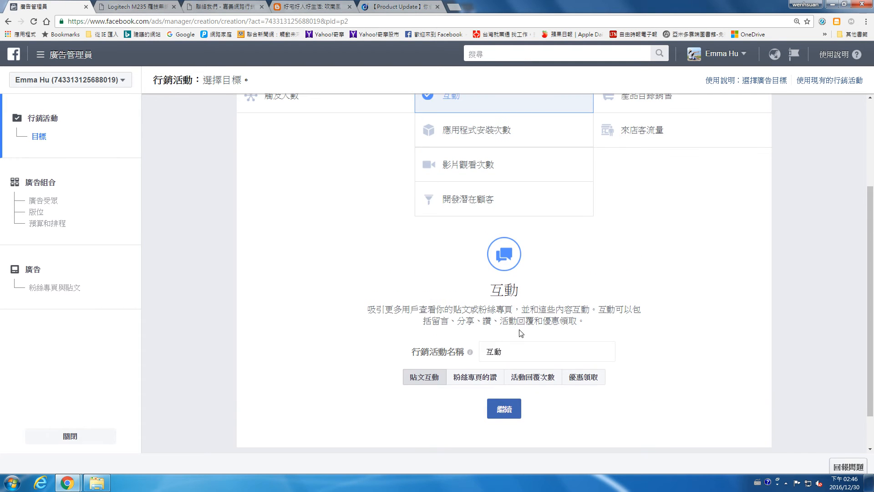
# Step: Open the ad set audience settings and check the empty custom audience list
pyautogui.click(39, 201)
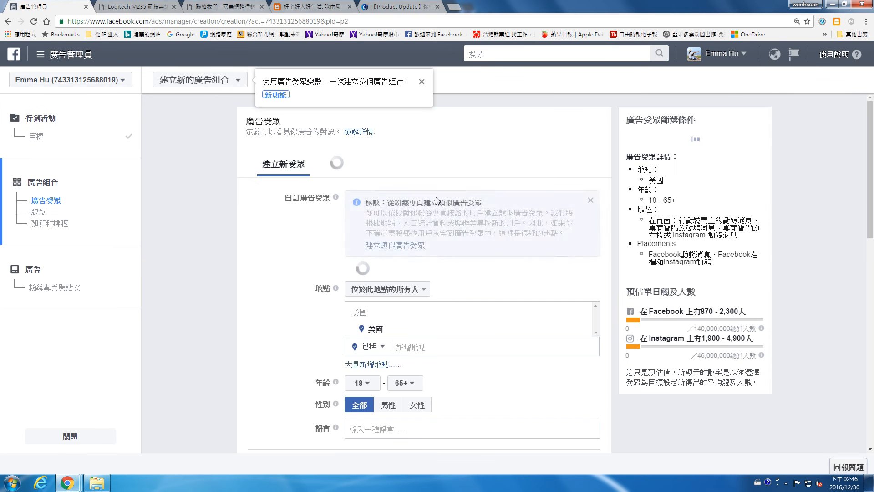
pyautogui.scroll(-2, 475, 200)
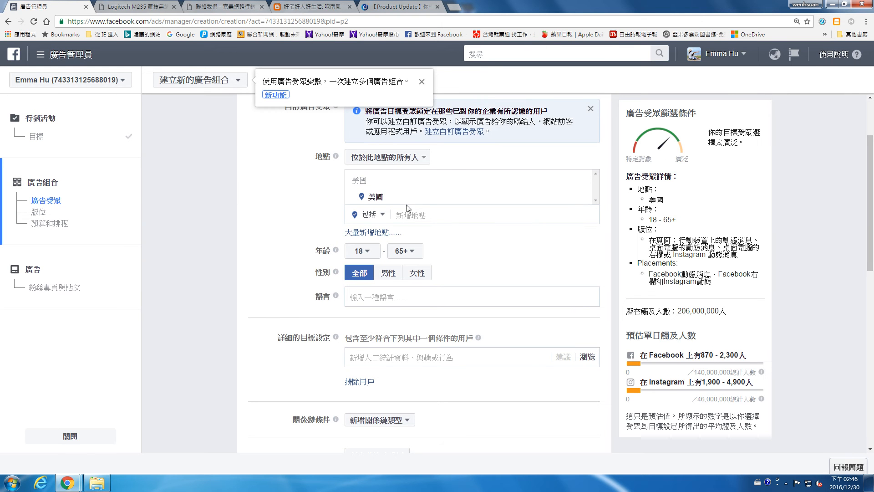
pyautogui.scroll(2, 447, 260)
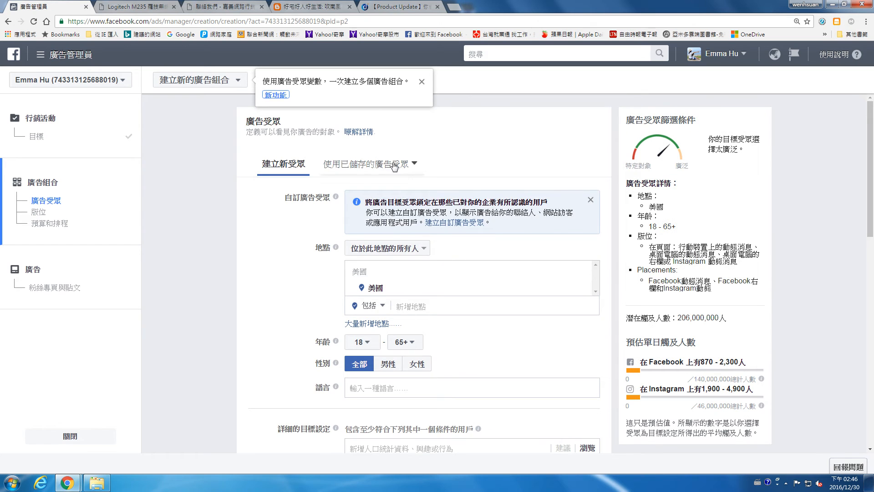
pyautogui.click(590, 200)
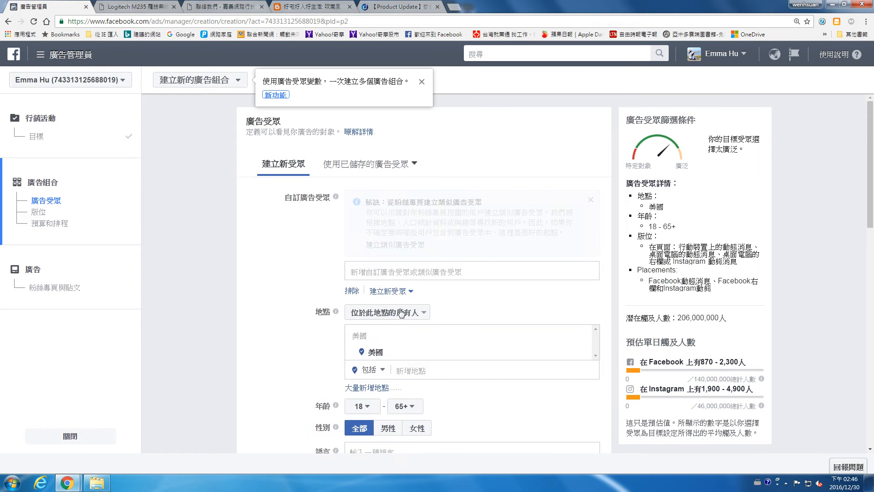
pyautogui.click(444, 272)
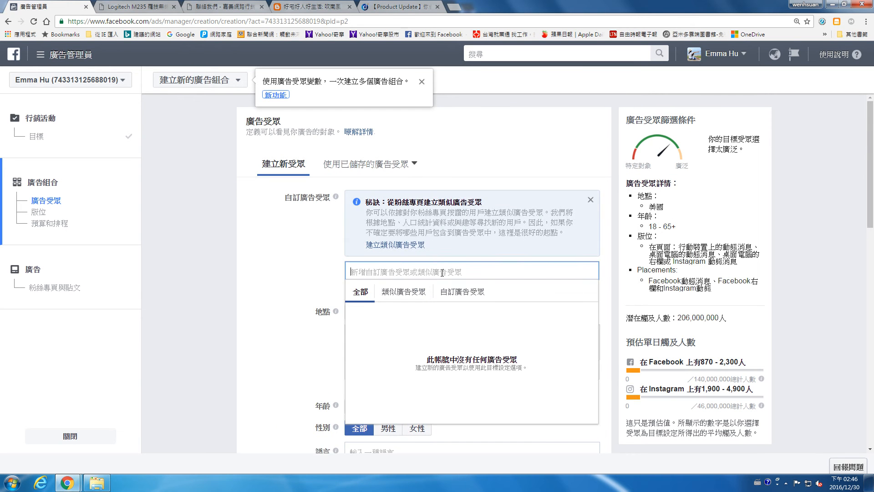
pyautogui.click(270, 275)
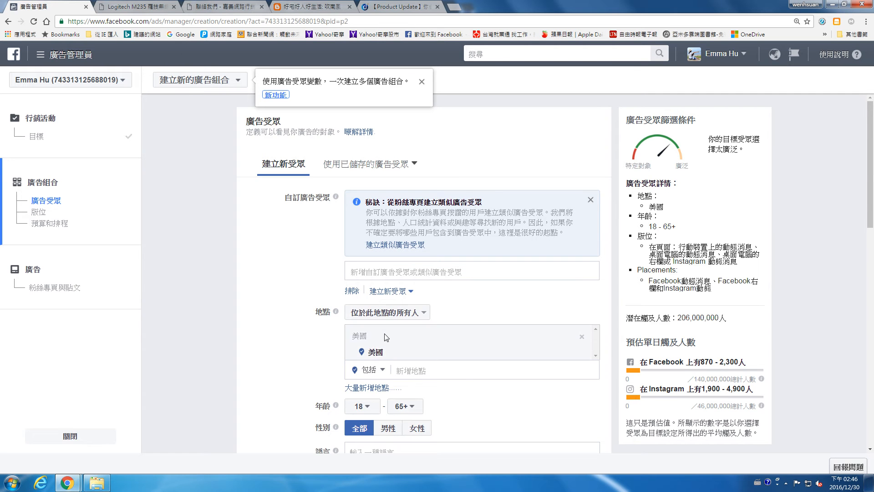
# Step: Replace 美國 with 台南市 as the target location, with a 20 km radius
pyautogui.scroll(-2, 412, 294)
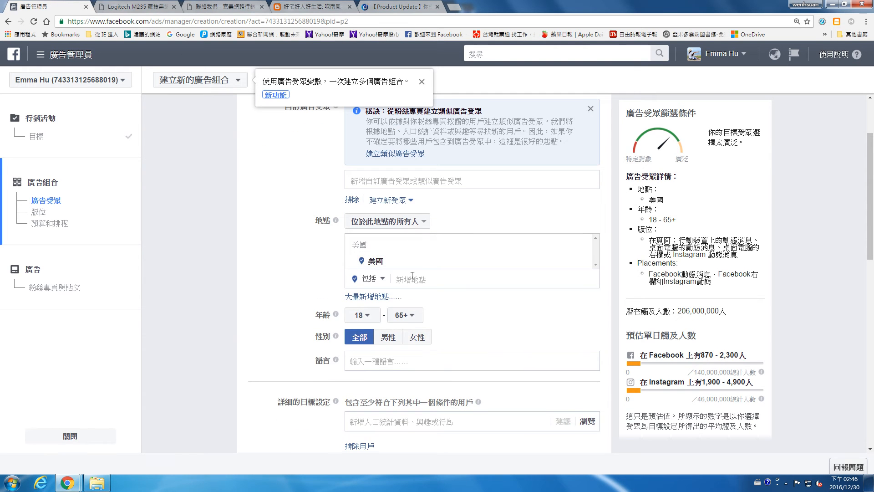
pyautogui.click(575, 257)
pyautogui.click(445, 243)
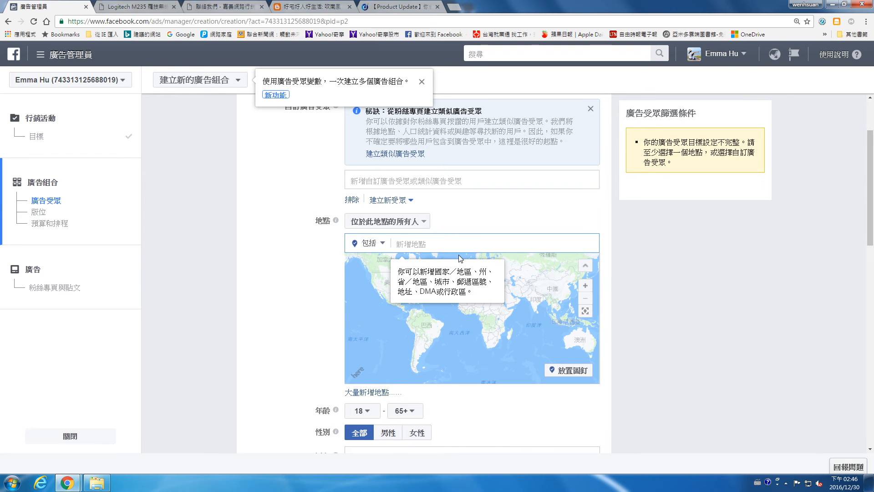
pyautogui.scroll(-2, 421, 244)
pyautogui.moveTo(336, 340)
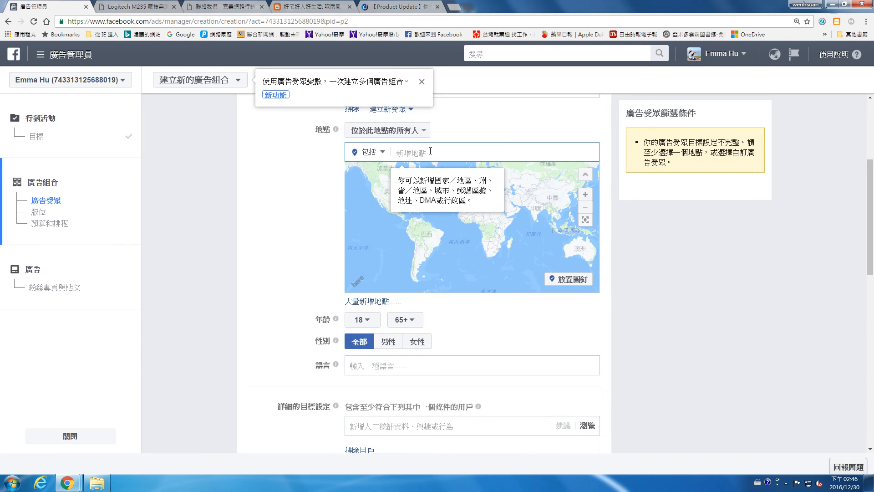
pyautogui.write('台南市')
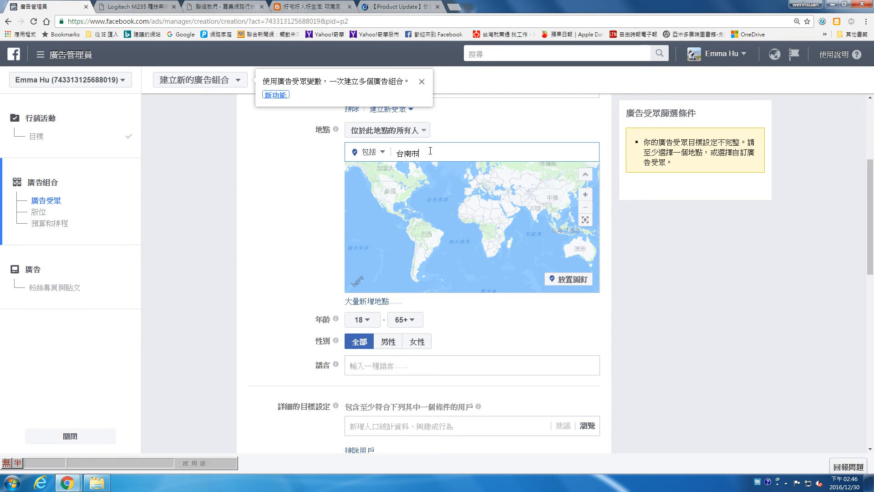
pyautogui.click(439, 172)
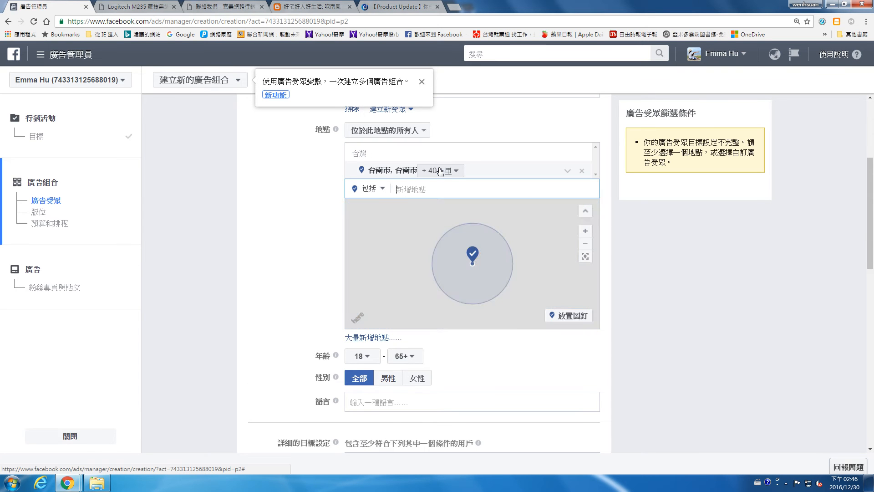
pyautogui.click(449, 172)
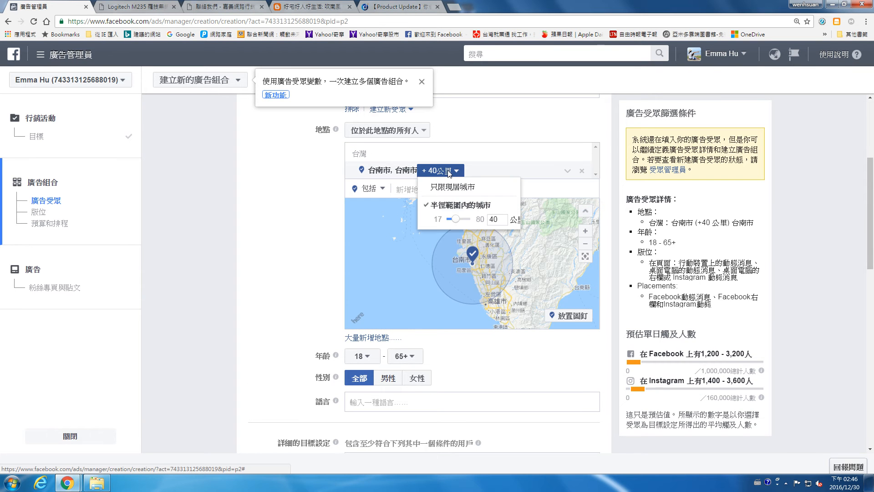
pyautogui.click(495, 220)
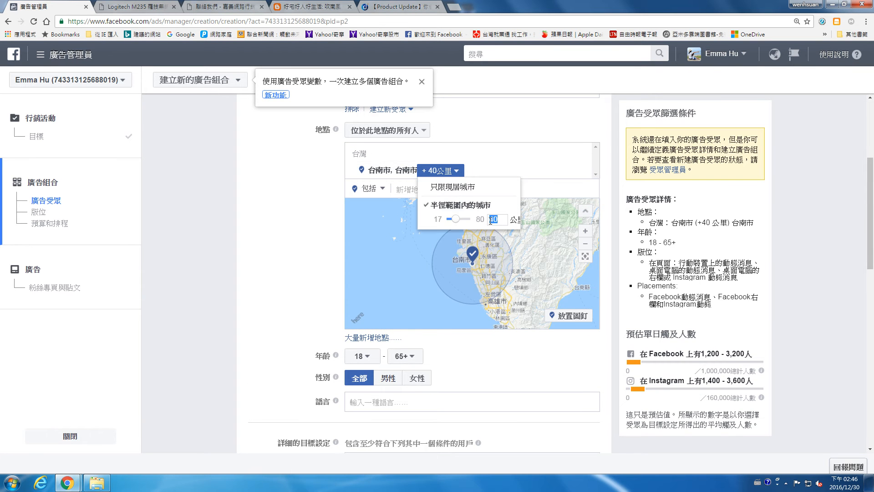
pyautogui.click(282, 285)
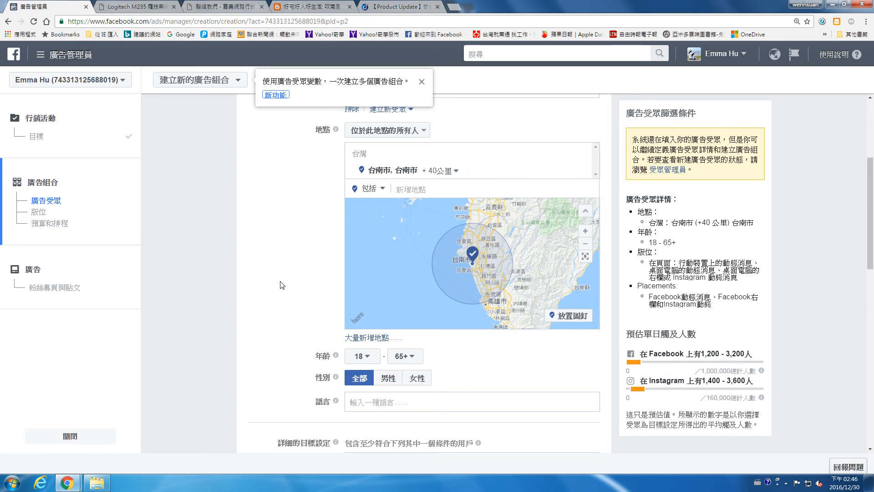
pyautogui.click(451, 171)
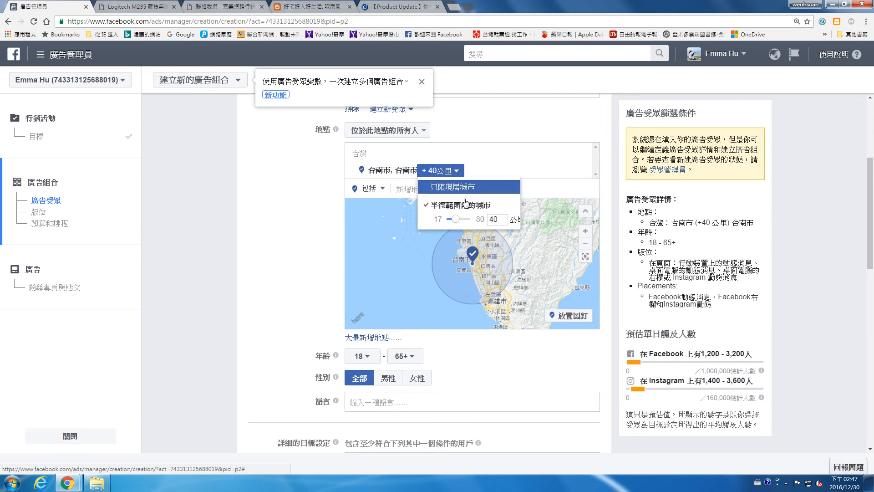
pyautogui.write('20')
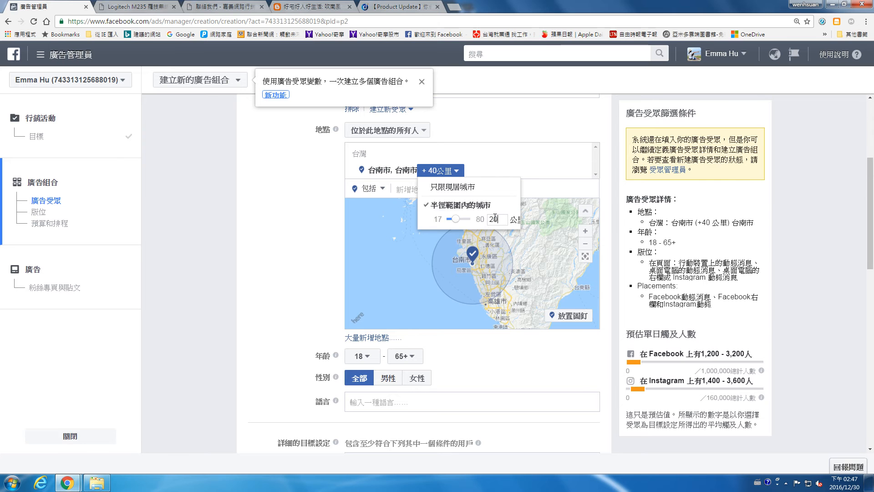
pyautogui.press('Return')
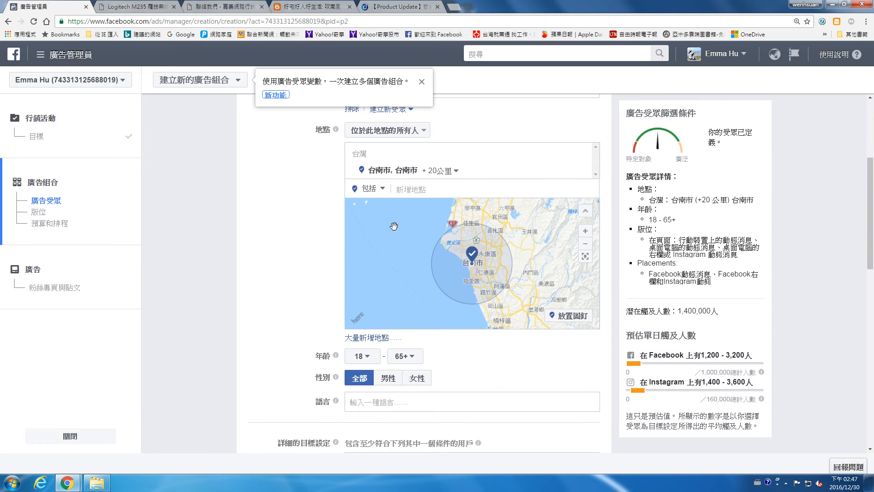
# Step: Keep ages 18–65+ and all genders, then move past the language field to detailed targeting
pyautogui.click(418, 189)
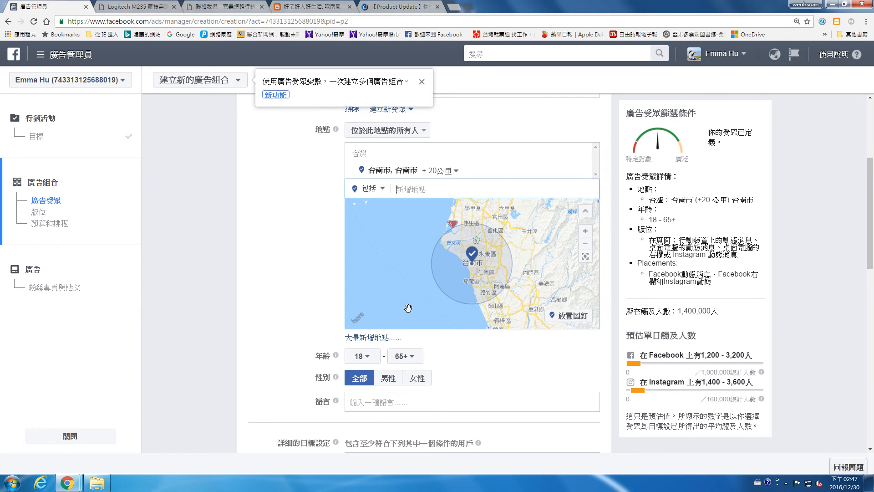
pyautogui.scroll(-4, 403, 309)
pyautogui.scroll(-3, 306, 312)
pyautogui.scroll(-1, 401, 229)
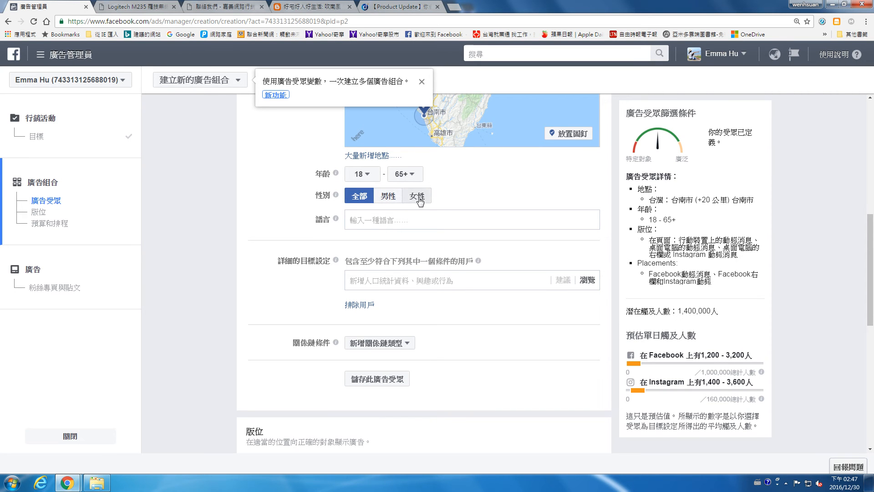
pyautogui.click(396, 218)
pyautogui.scroll(-2, 363, 206)
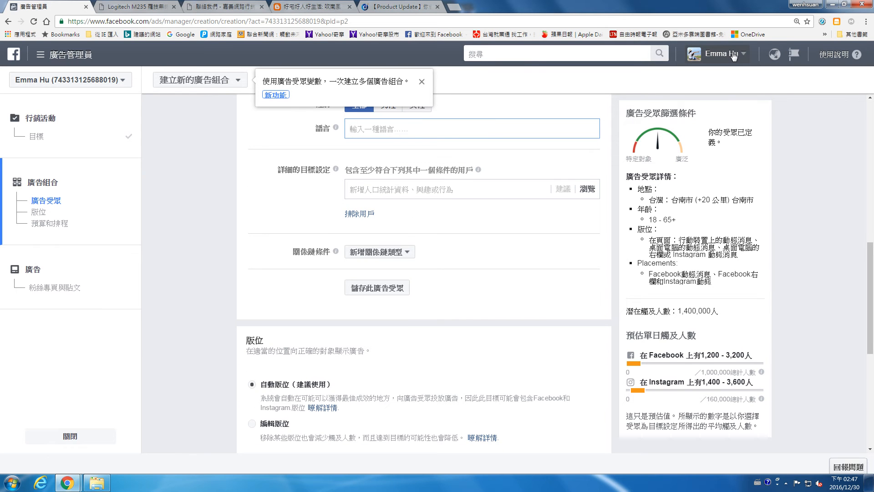
pyautogui.click(381, 184)
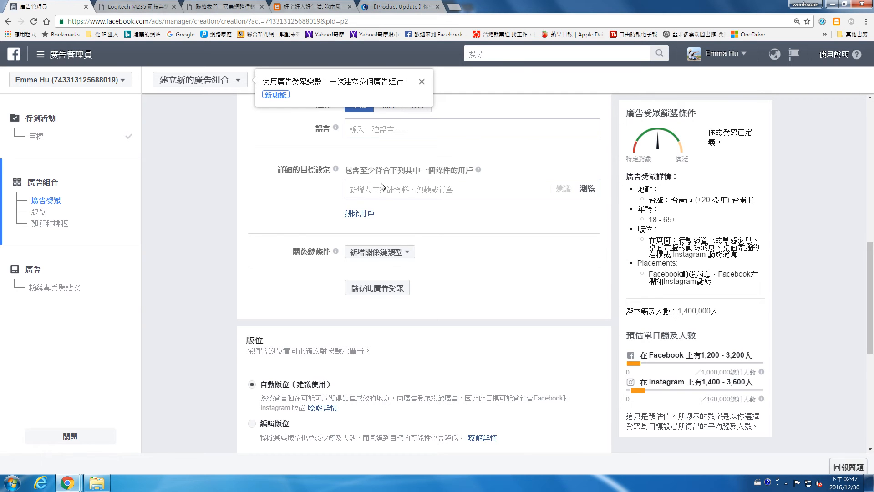
# Step: Search 攝 in detailed targeting and add the interests 攝影, 人物攝影 and 婚紗攝影
pyautogui.click(381, 186)
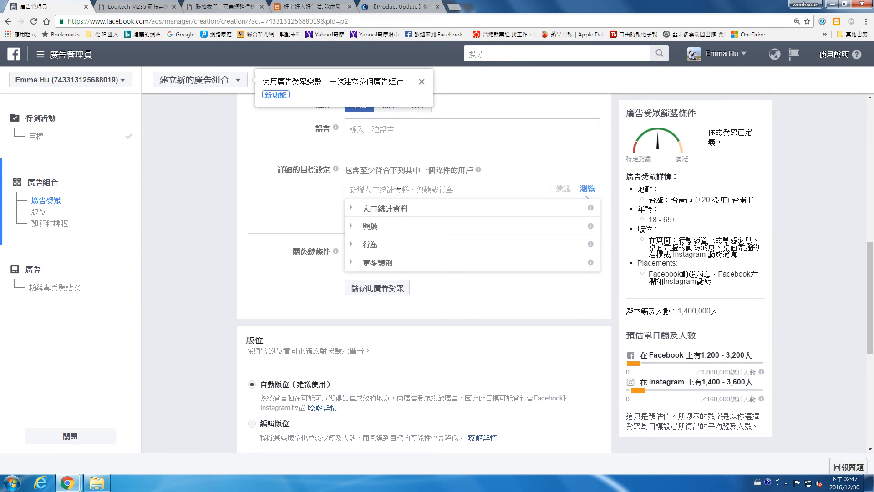
pyautogui.hotkey('ctrl', 'space')
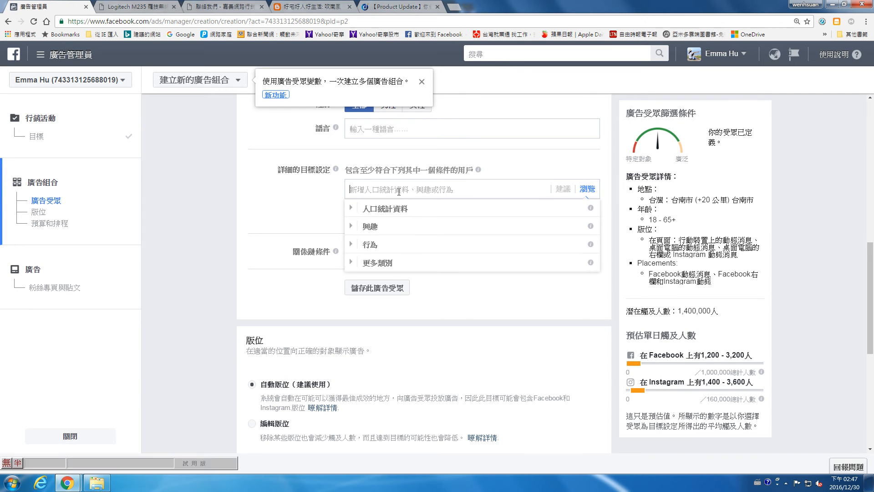
pyautogui.write('攝影')
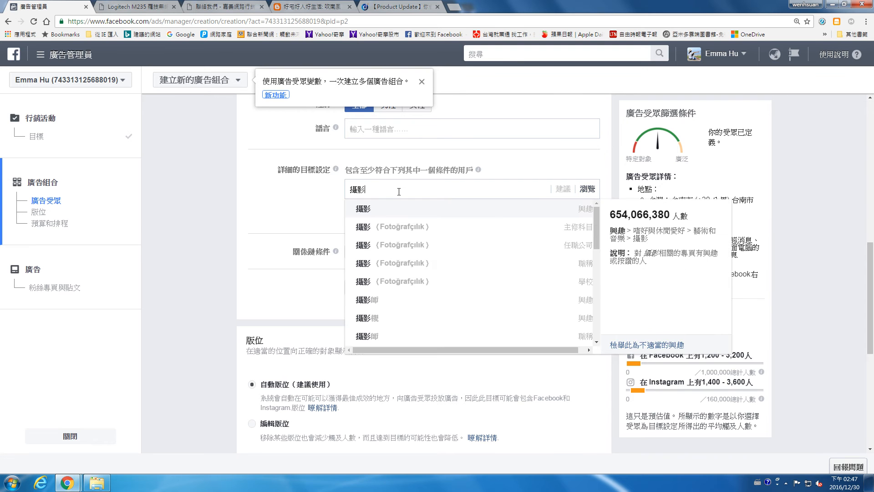
pyautogui.click(388, 208)
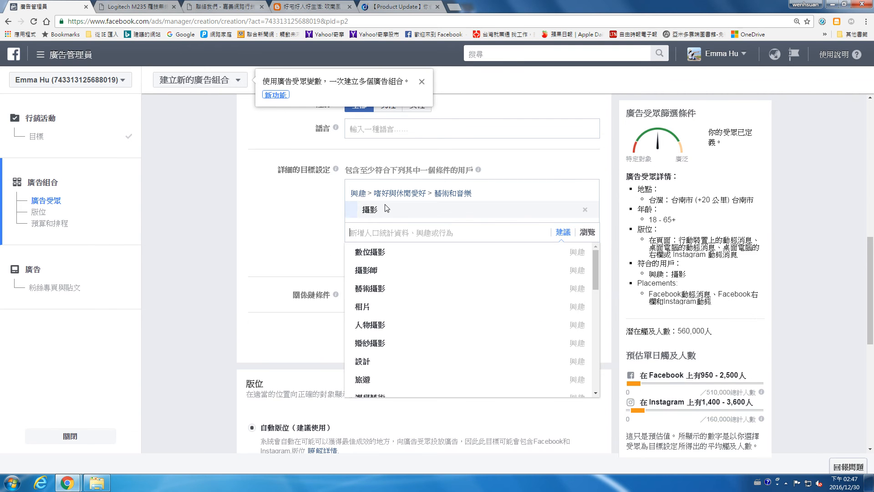
pyautogui.click(377, 325)
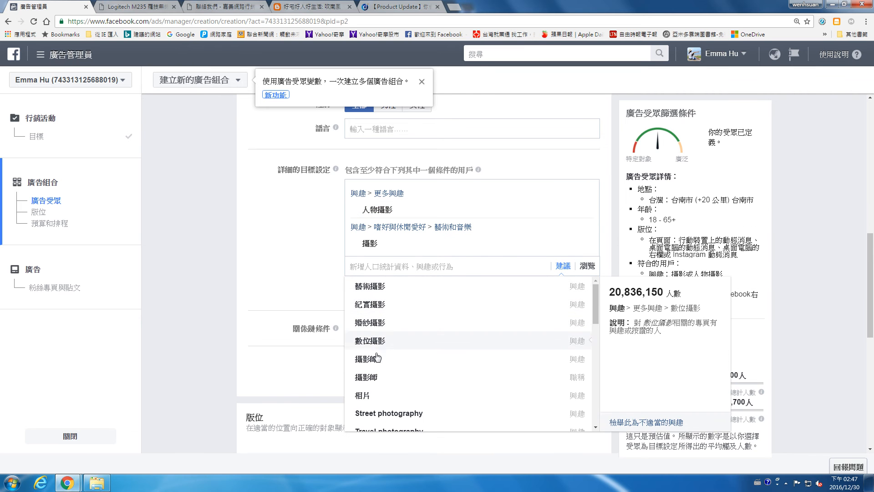
pyautogui.click(377, 324)
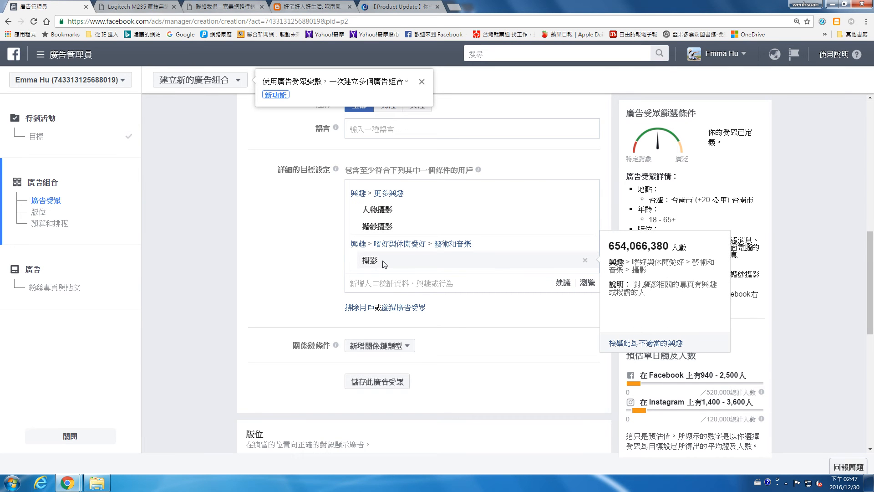
pyautogui.click(419, 283)
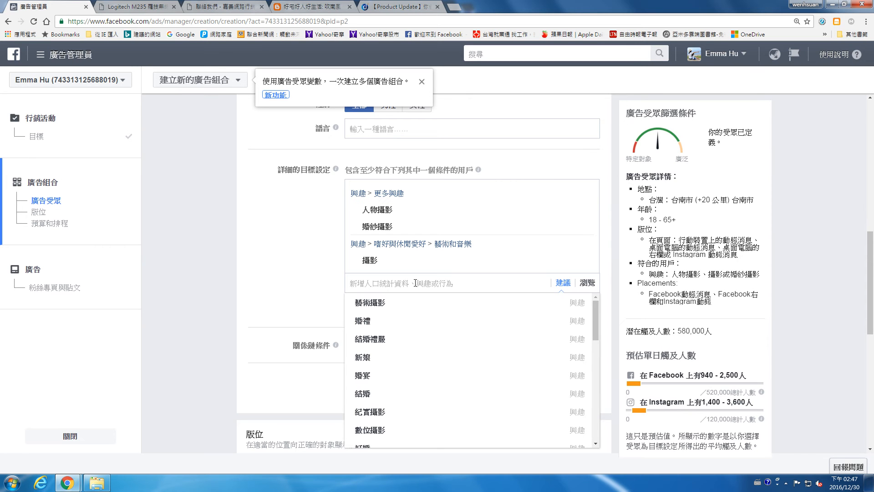
pyautogui.write('嘉義BN')
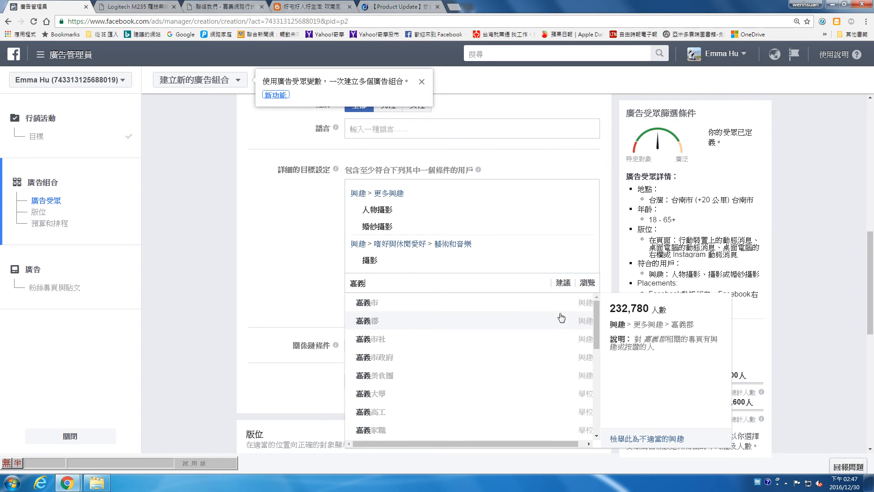
# Step: Add the 我是嘉義人 interest, then scroll down to Placements and Budget & Schedule
pyautogui.moveTo(599, 314); pyautogui.dragTo(605, 358)
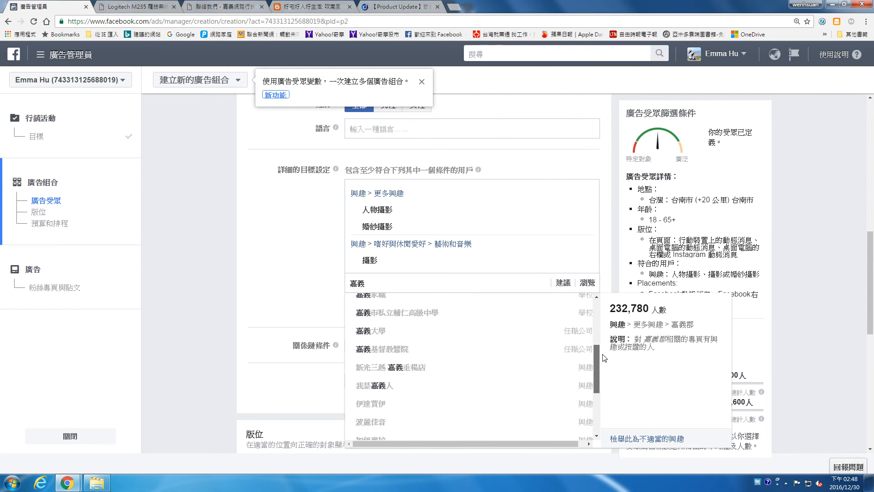
pyautogui.click(386, 386)
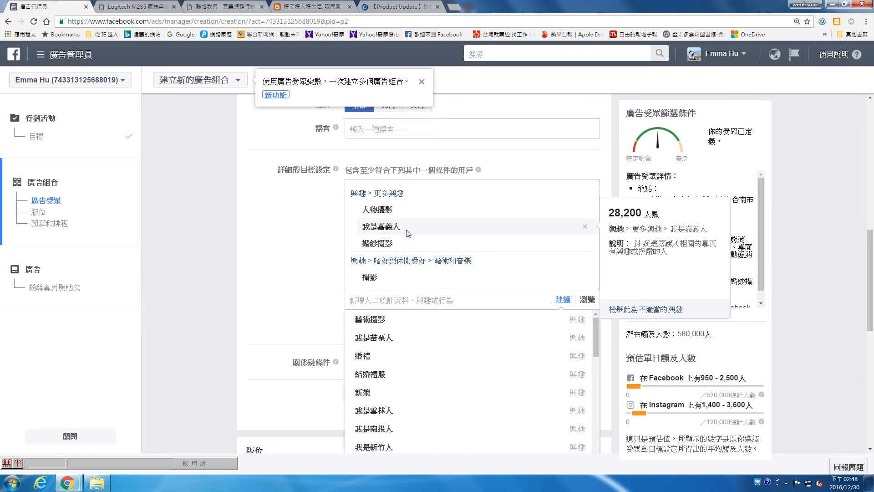
pyautogui.click(321, 254)
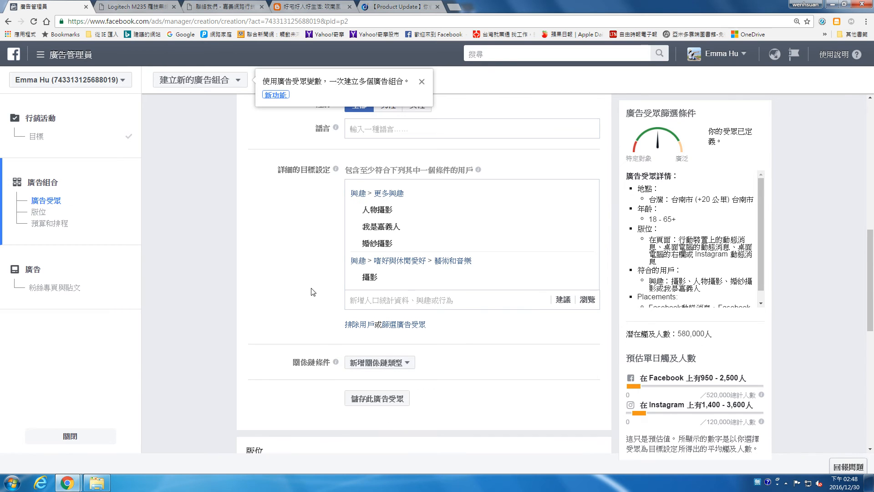
pyautogui.scroll(-3, 274, 384)
pyautogui.scroll(-3, 427, 301)
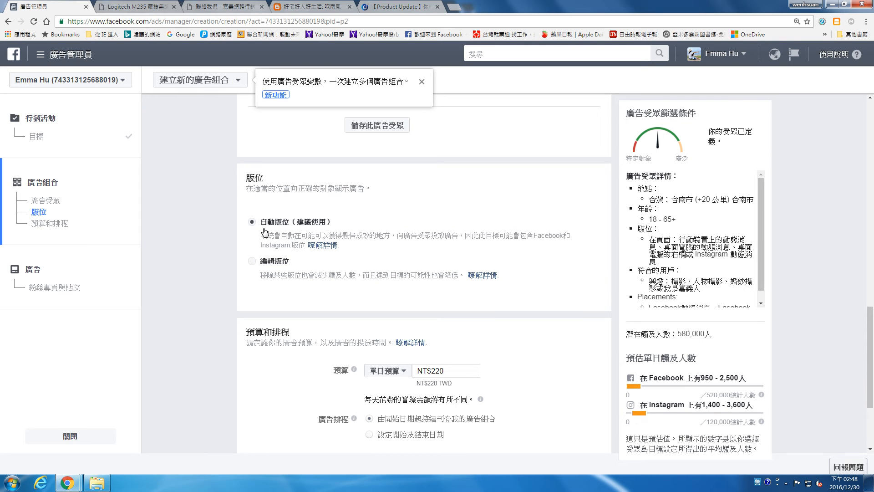
# Step: Bring up the Facebook News Feed in the other browser window
pyautogui.moveTo(67, 482)
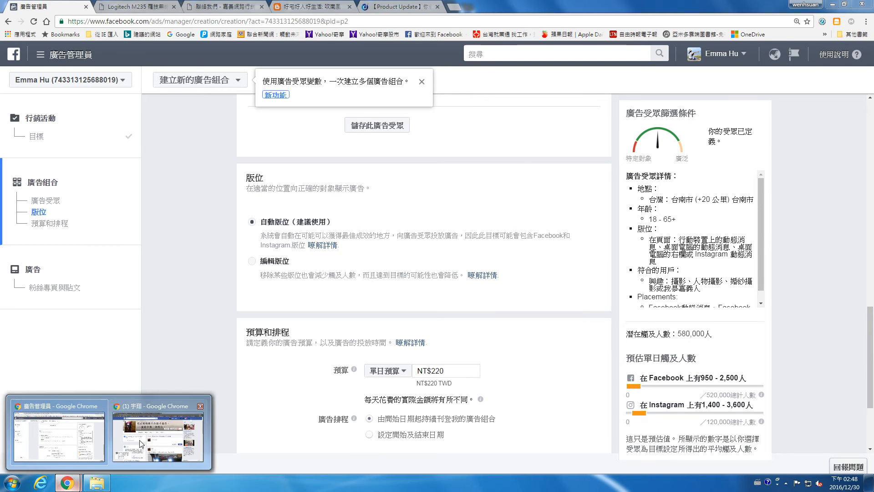
pyautogui.click(122, 452)
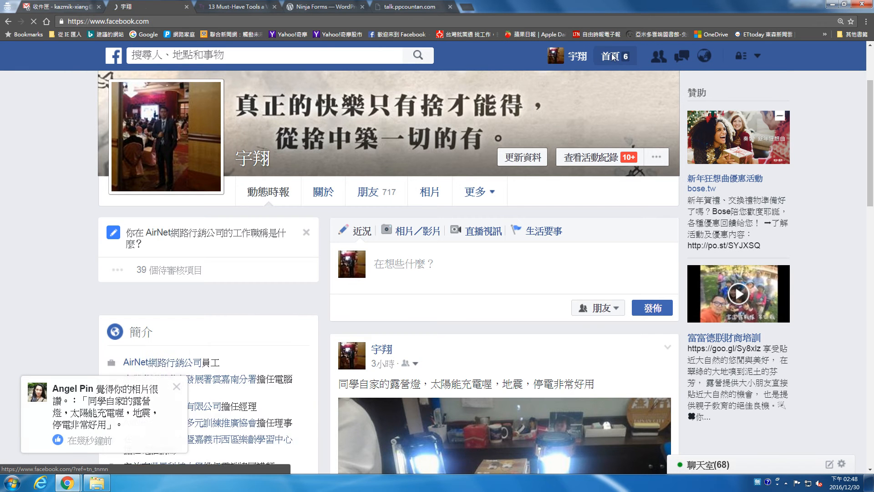
pyautogui.click(615, 57)
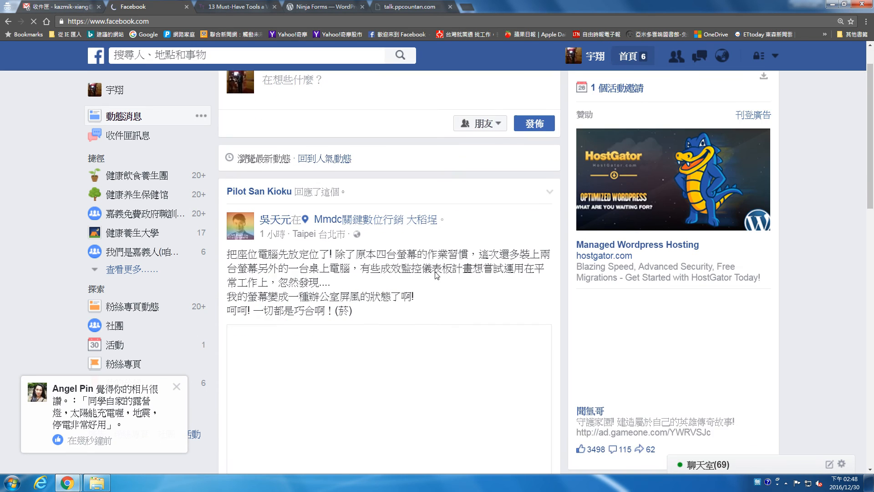
# Step: Scroll down to the Trend Micro sponsored post and select its five lines of ad text
pyautogui.scroll(-4, 435, 275)
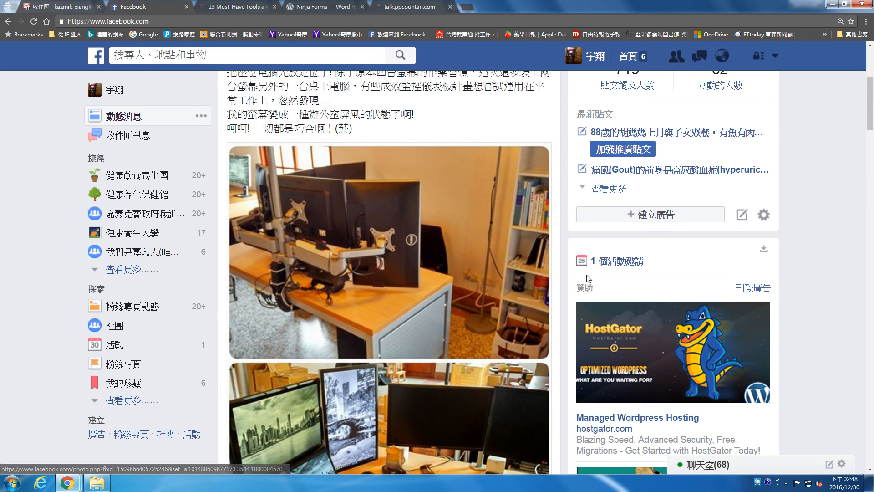
pyautogui.scroll(-2, 462, 300)
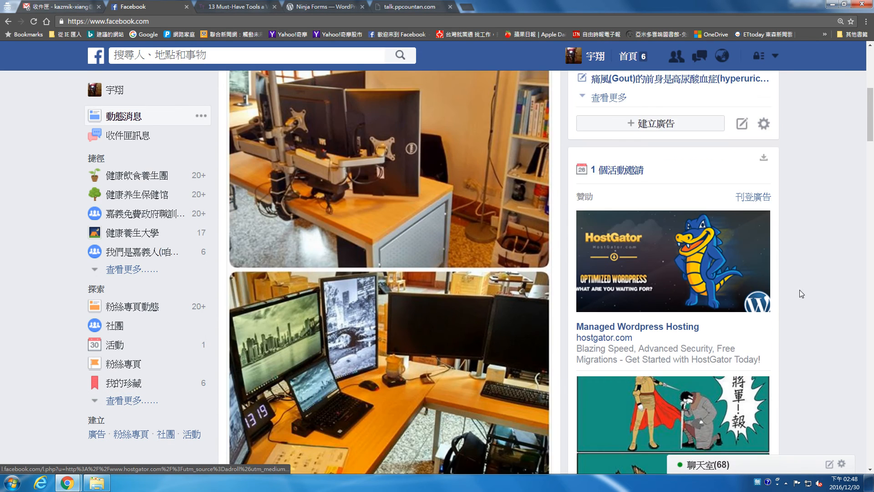
pyautogui.scroll(-3, 787, 301)
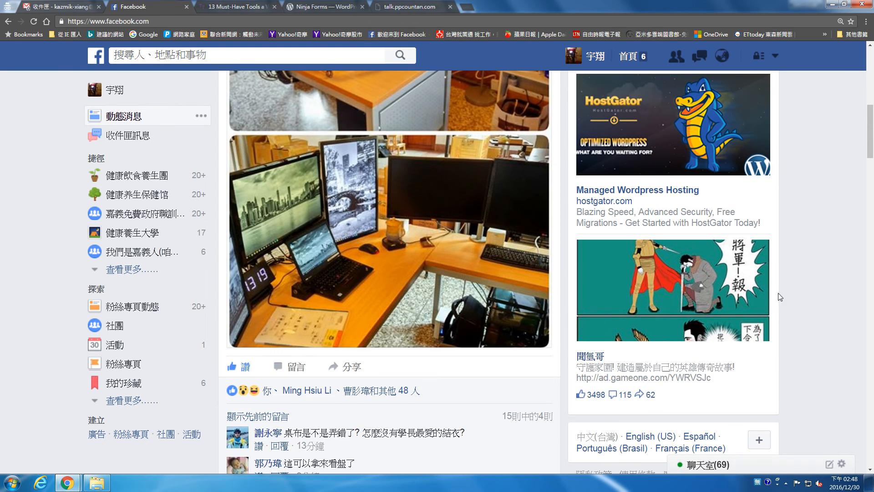
pyautogui.scroll(3, 604, 331)
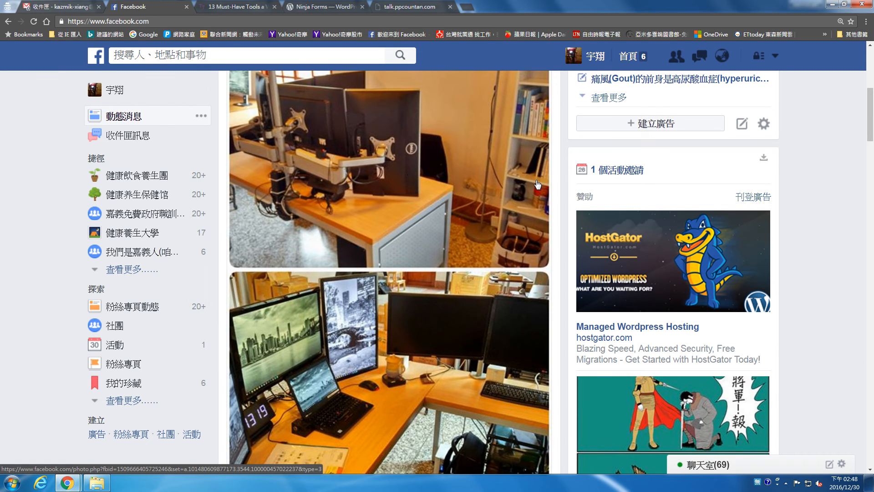
pyautogui.scroll(-5, 539, 186)
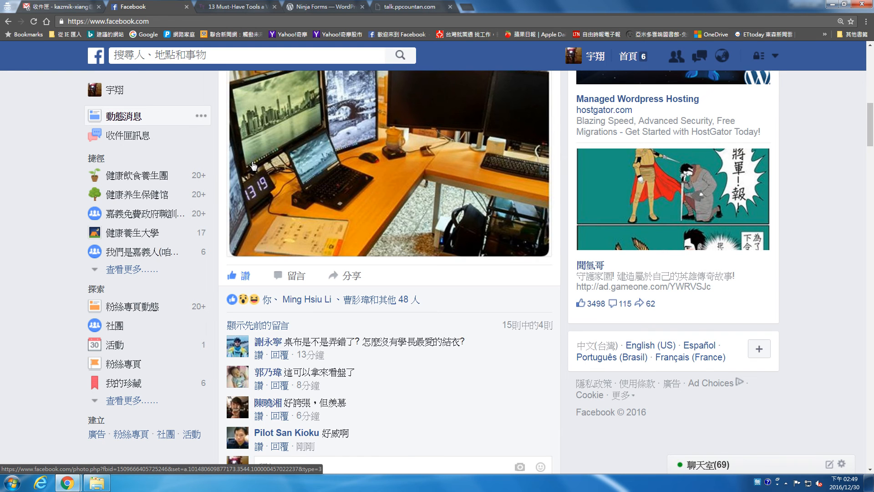
pyautogui.scroll(-10, 495, 247)
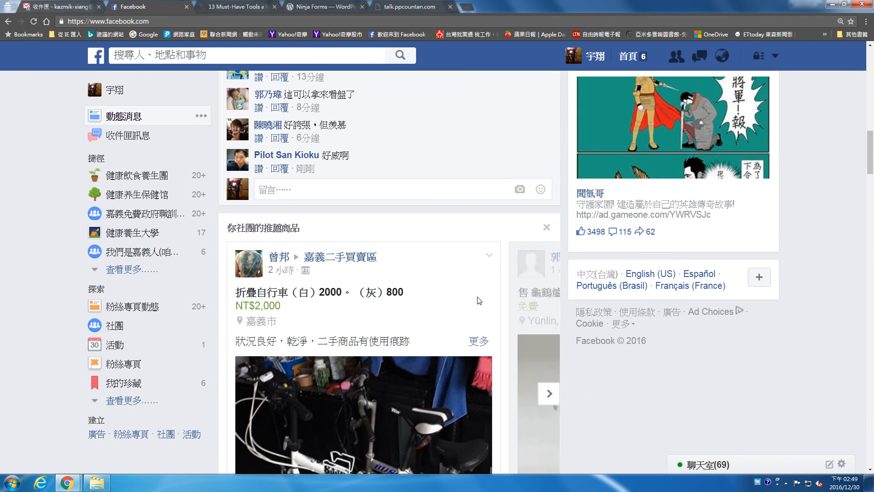
pyautogui.scroll(-15, 481, 299)
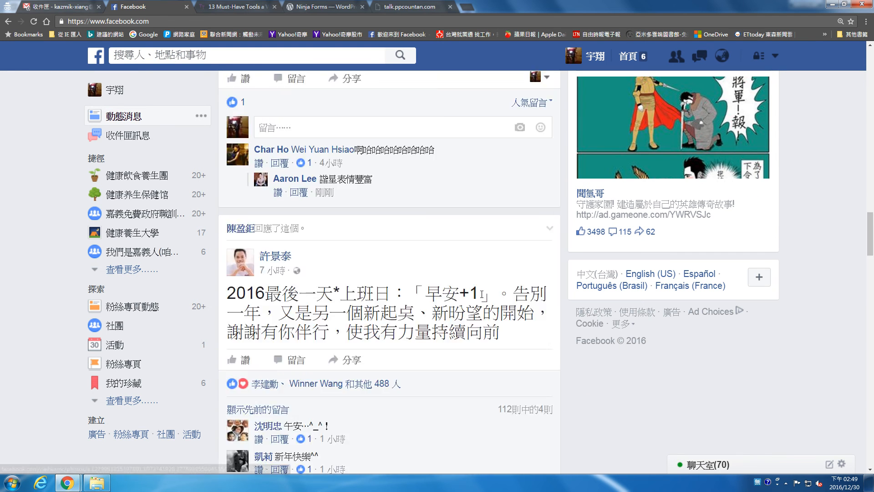
pyautogui.scroll(-15, 484, 297)
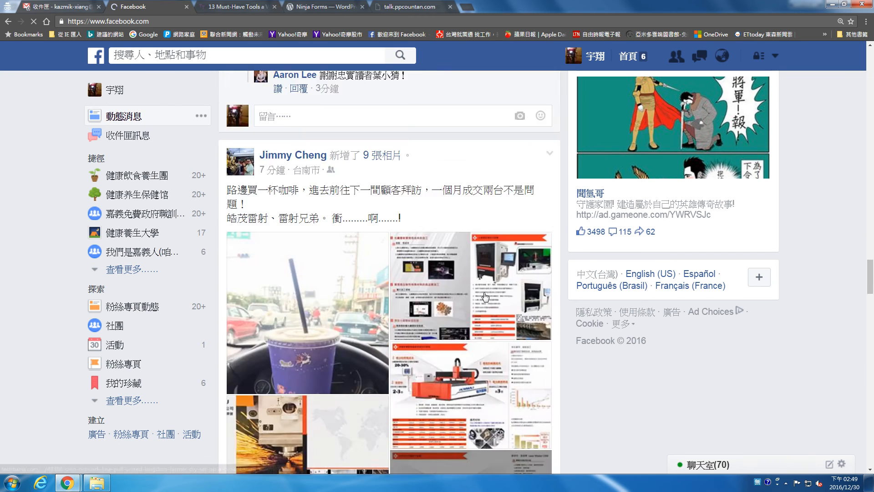
pyautogui.scroll(-15, 486, 297)
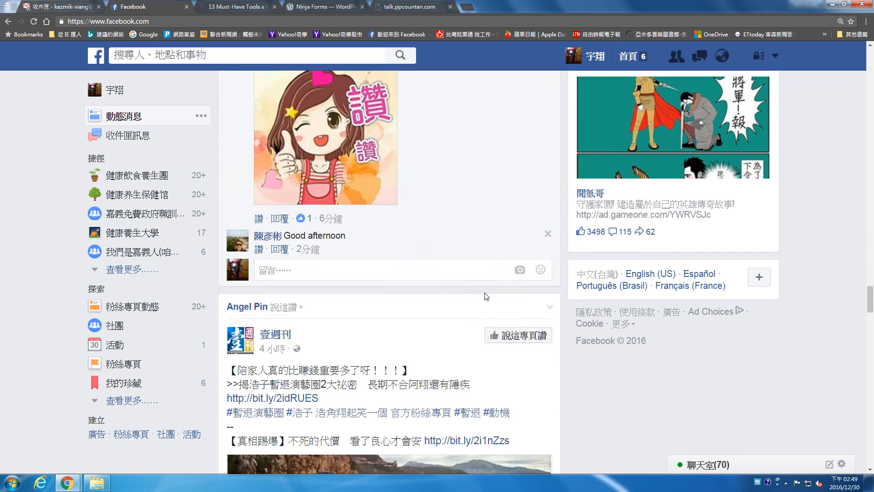
pyautogui.scroll(-15, 487, 297)
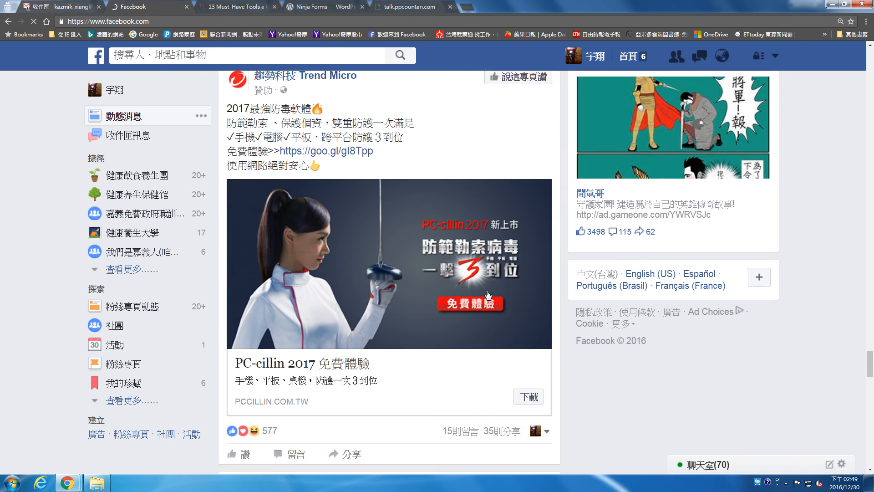
pyautogui.scroll(1, 426, 292)
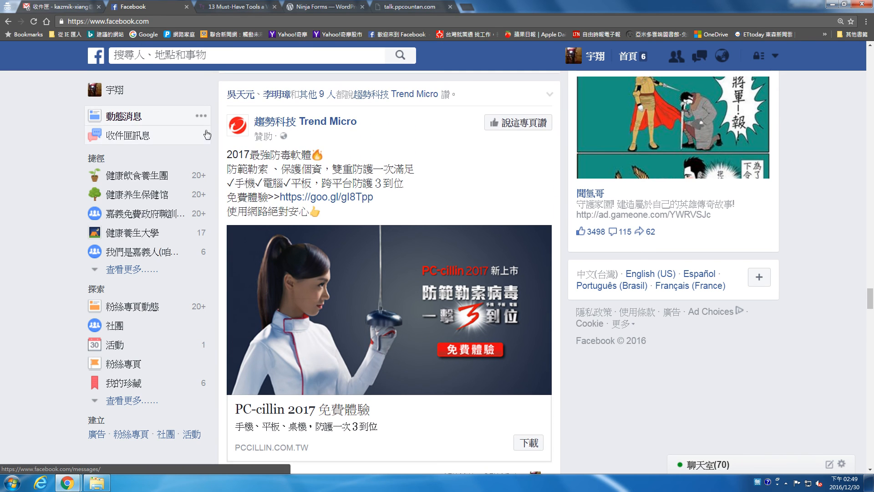
pyautogui.moveTo(226, 155); pyautogui.dragTo(363, 210)
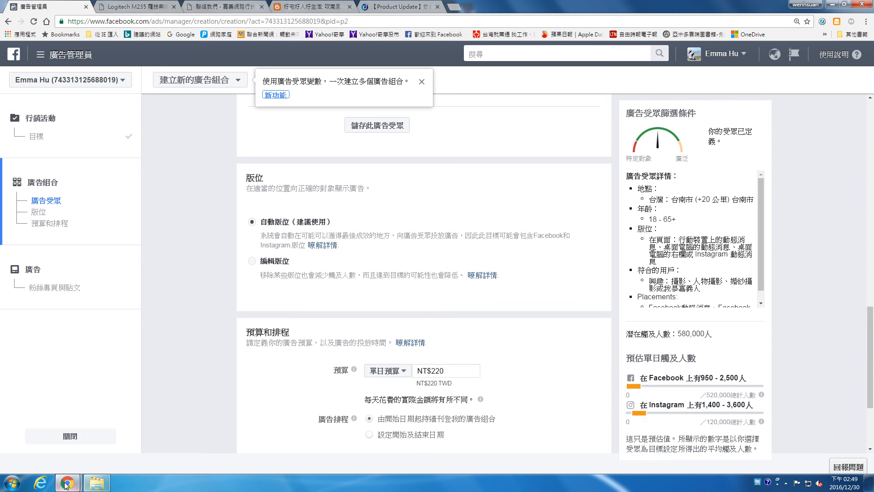
# Step: Return to the Facebook Ads Manager browser window
pyautogui.moveTo(67, 482)
pyautogui.click(37, 451)
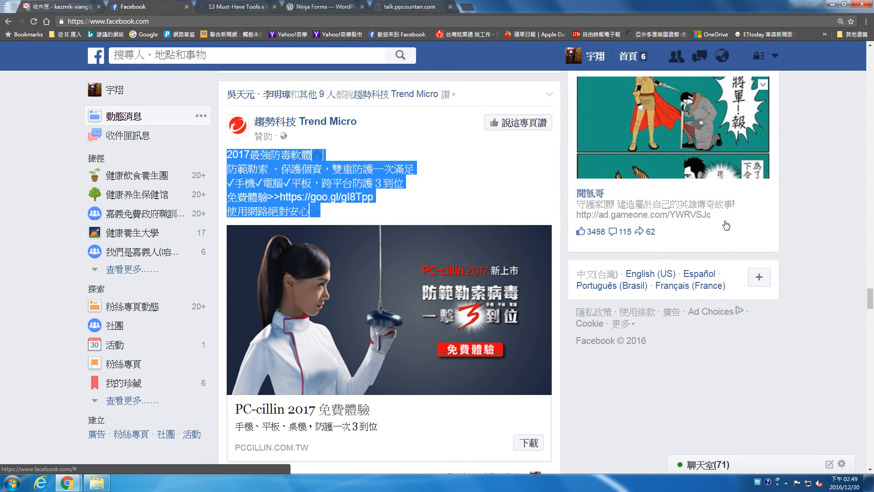
pyautogui.click(67, 483)
pyautogui.click(59, 428)
# Step: Switch to manual placements, excluding Instagram and the Facebook right column (右欄), leaving only 動態消息
pyautogui.click(270, 262)
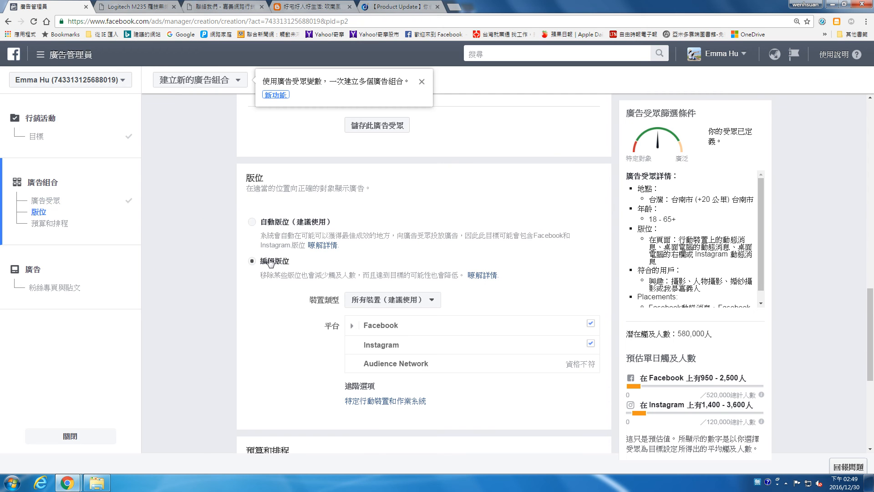
pyautogui.scroll(-1, 442, 303)
pyautogui.moveTo(514, 300)
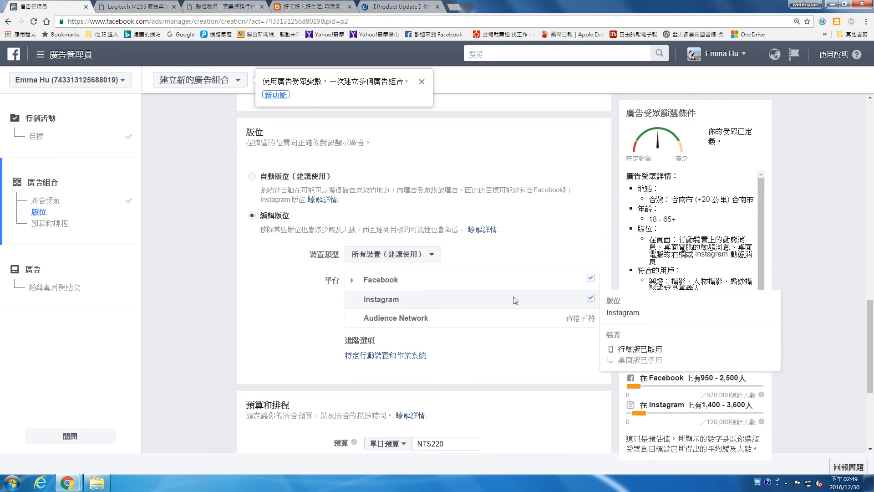
pyautogui.click(591, 298)
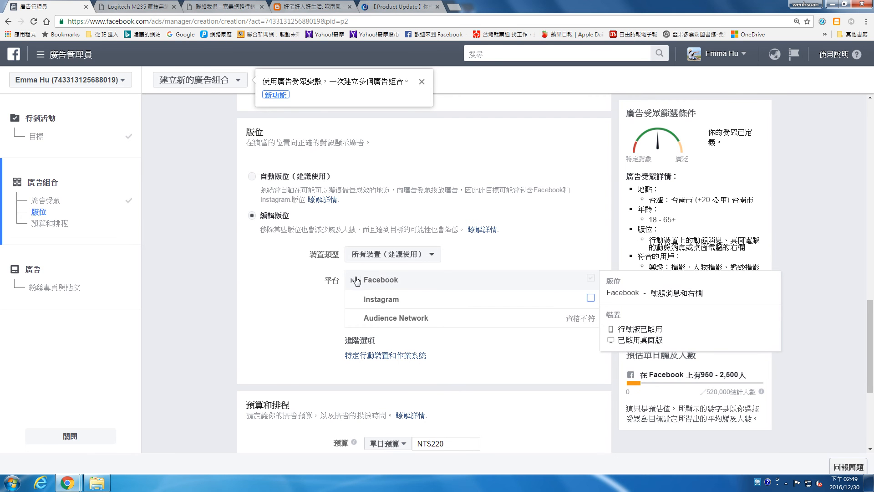
pyautogui.click(354, 280)
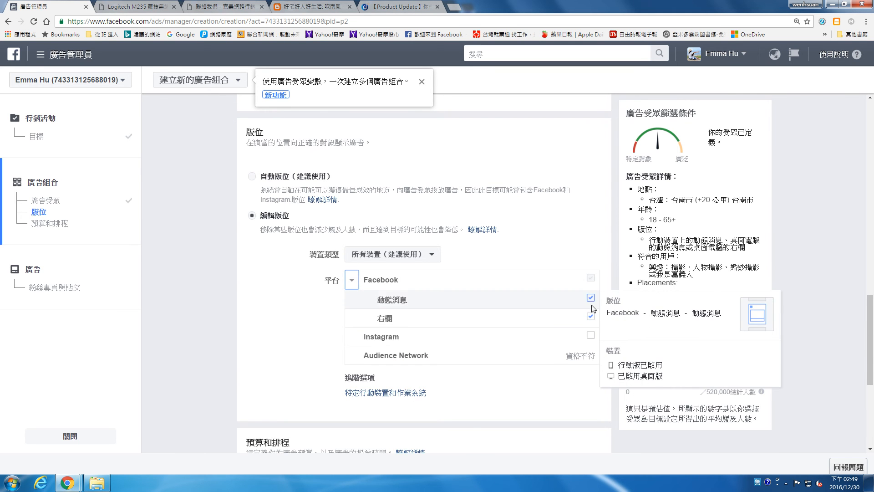
pyautogui.click(590, 316)
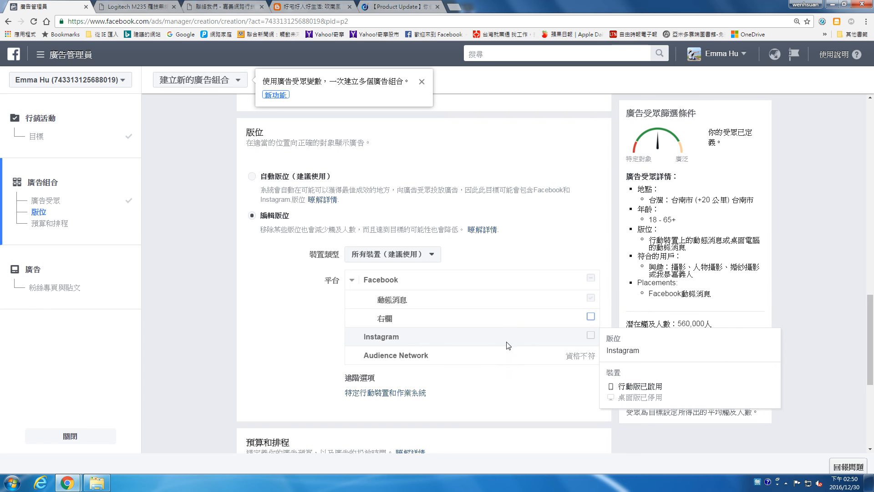
pyautogui.scroll(-4, 508, 345)
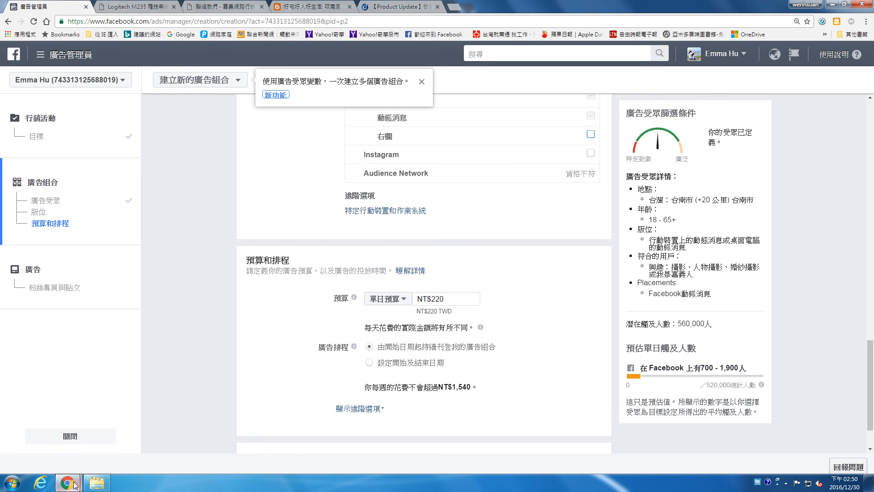
pyautogui.moveTo(73, 479)
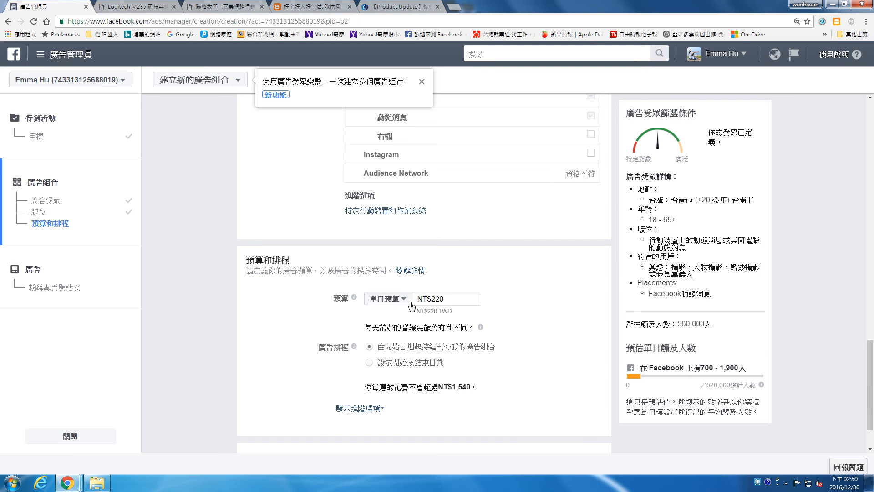
# Step: Change 單日預算 to a 總經費 lifetime budget of NT$3000, running 2016-12-30 to 2017-1-30
pyautogui.click(412, 306)
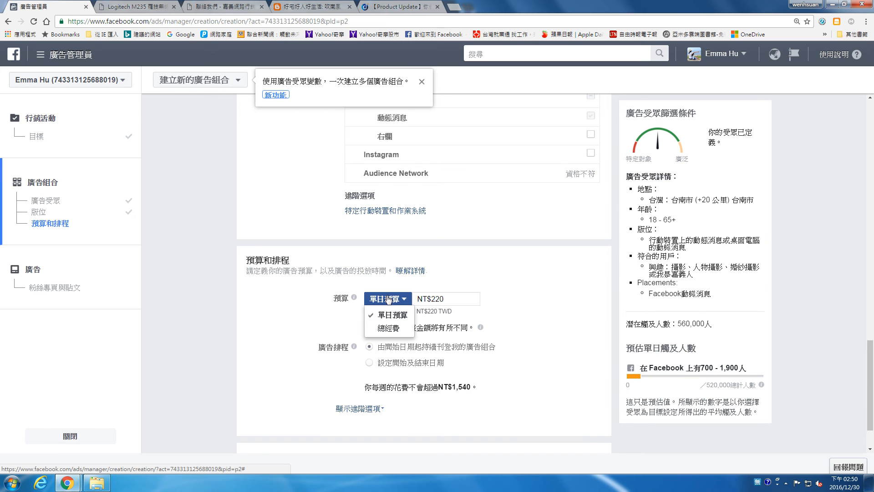
pyautogui.click(389, 328)
pyautogui.doubleClick(450, 297)
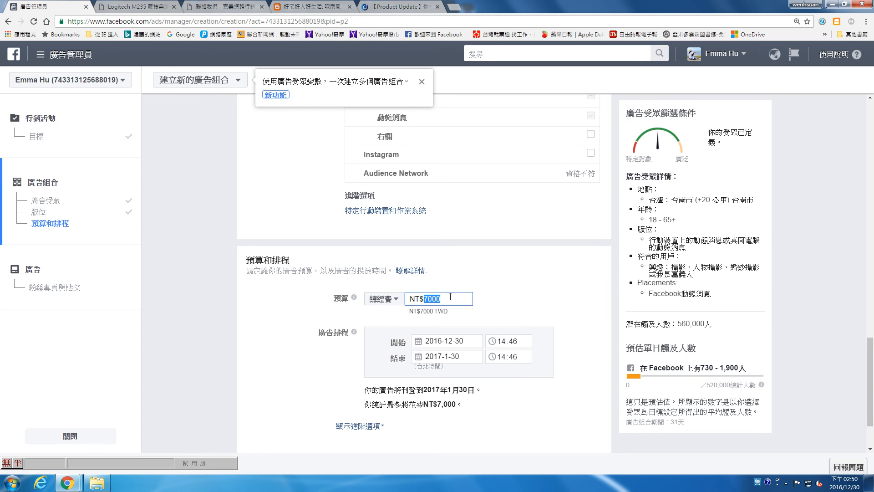
pyautogui.write('300')
pyautogui.scroll(-2, 455, 292)
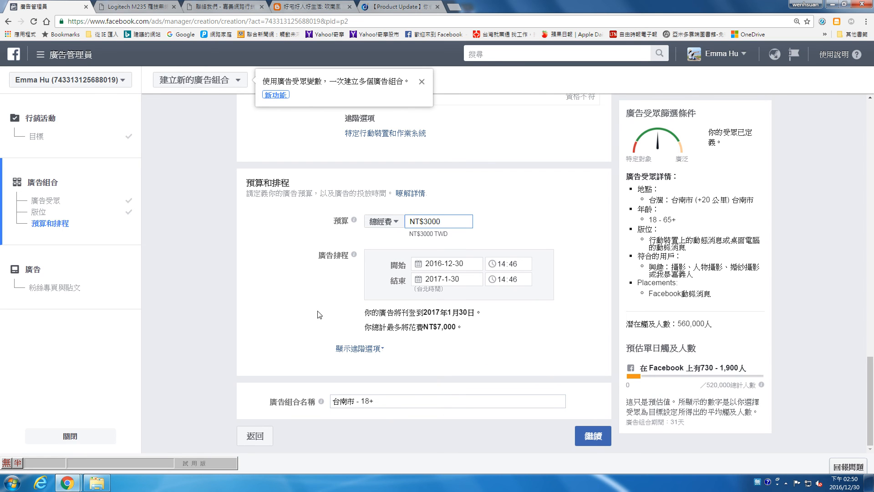
pyautogui.scroll(10, 321, 316)
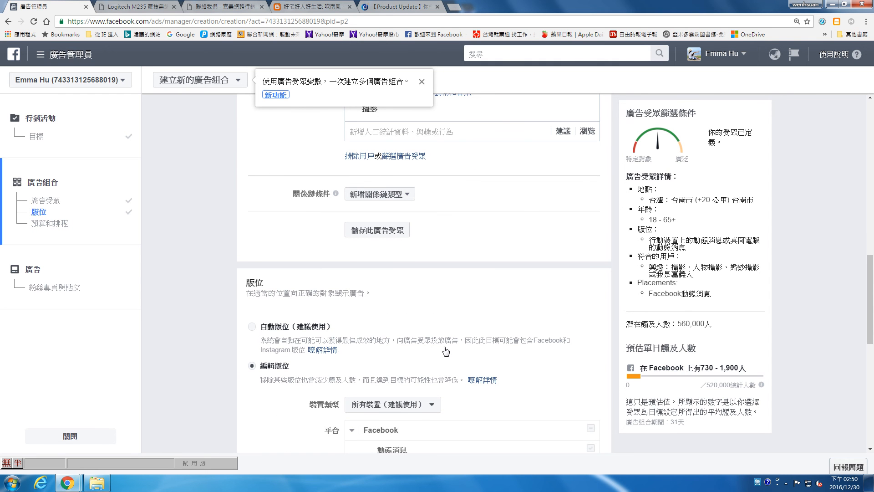
# Step: Leave the ad creation tool, confirming the exit, and go to the 愛瑪愛拍照 fan page
pyautogui.click(741, 57)
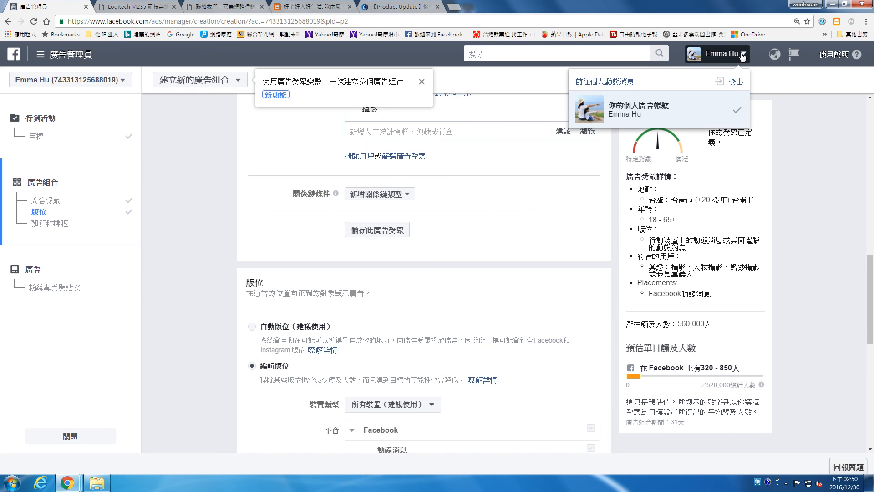
pyautogui.click(599, 83)
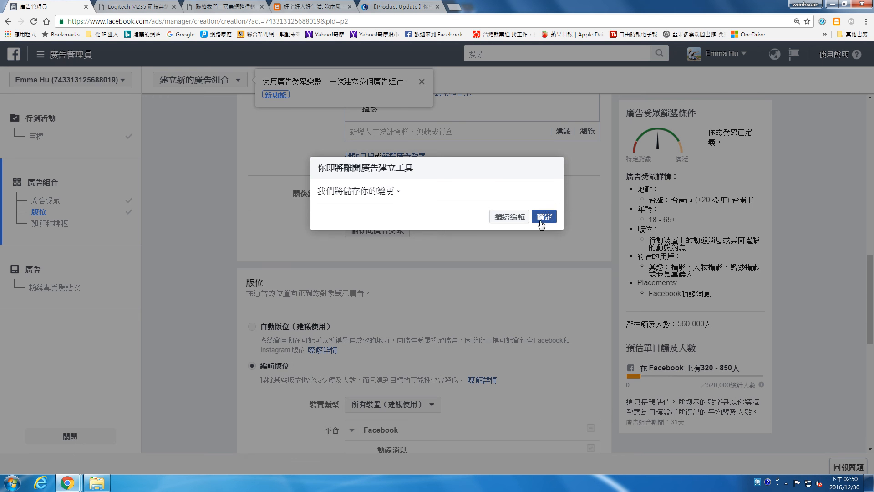
pyautogui.click(542, 219)
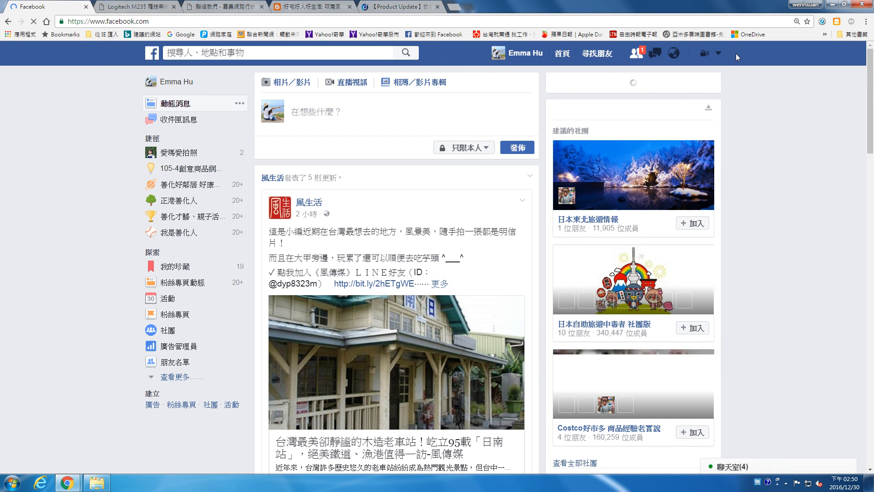
pyautogui.click(718, 53)
pyautogui.click(697, 88)
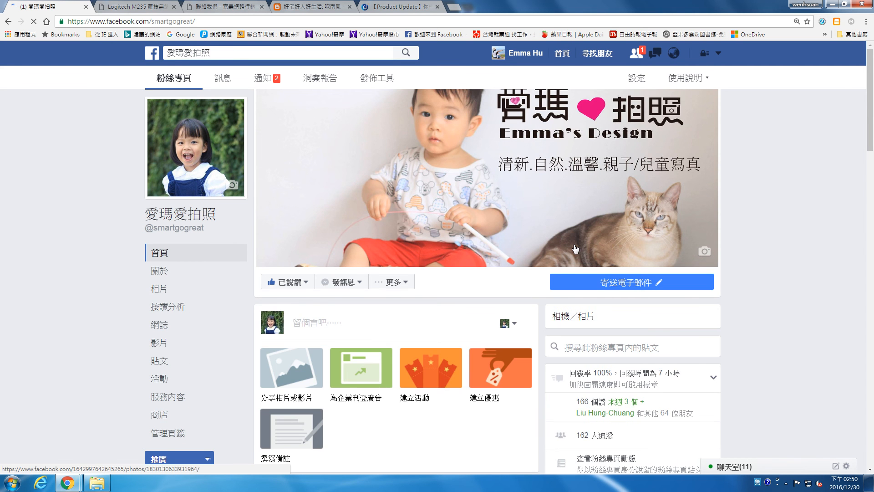
# Step: Start boosting the cover-photo post, preview it in mobile and desktop news feeds, then cancel
pyautogui.scroll(-15, 576, 249)
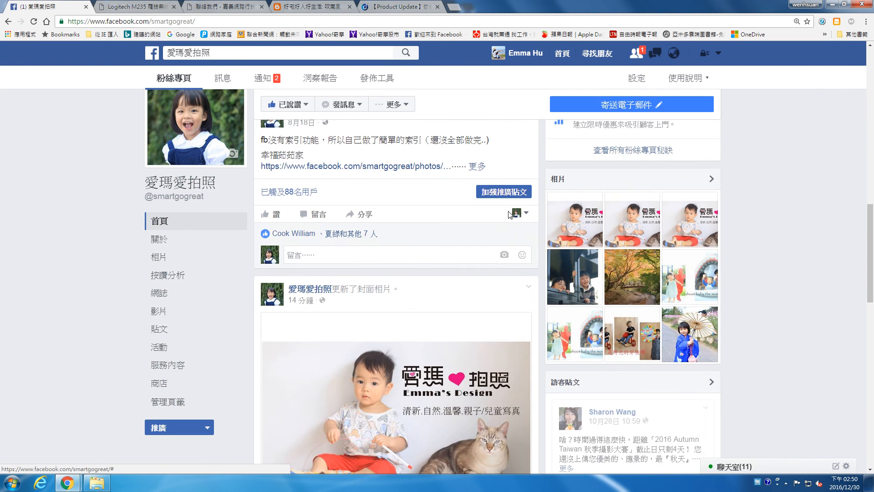
pyautogui.scroll(-5, 484, 295)
pyautogui.click(502, 285)
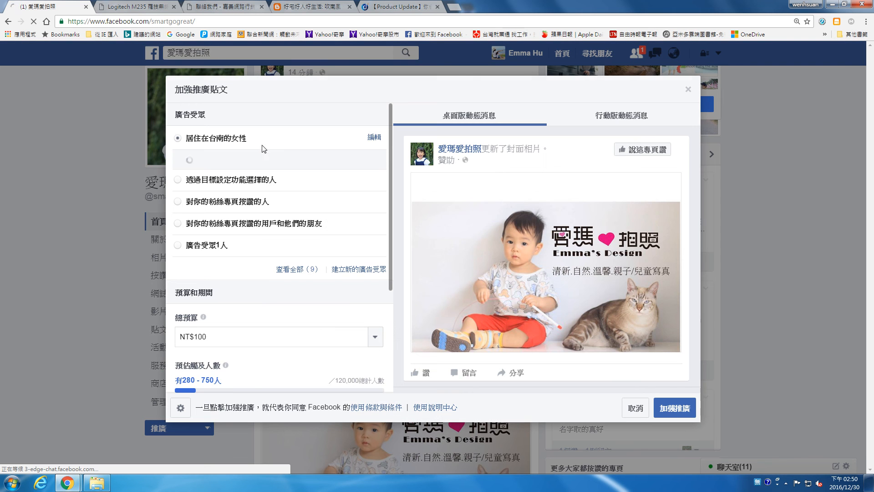
pyautogui.scroll(-4, 388, 218)
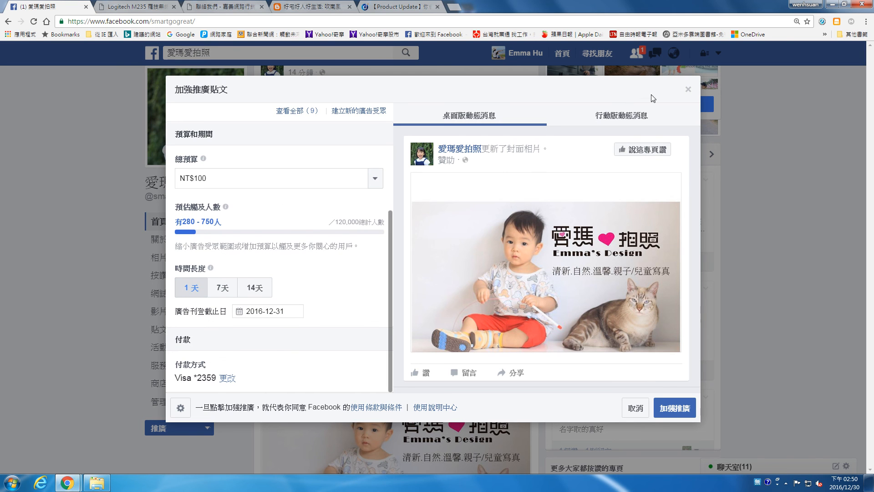
pyautogui.click(617, 123)
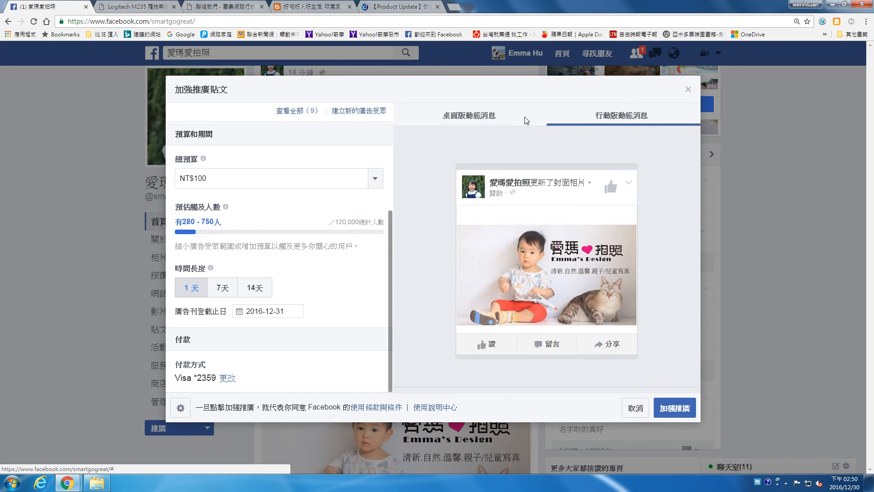
pyautogui.click(476, 119)
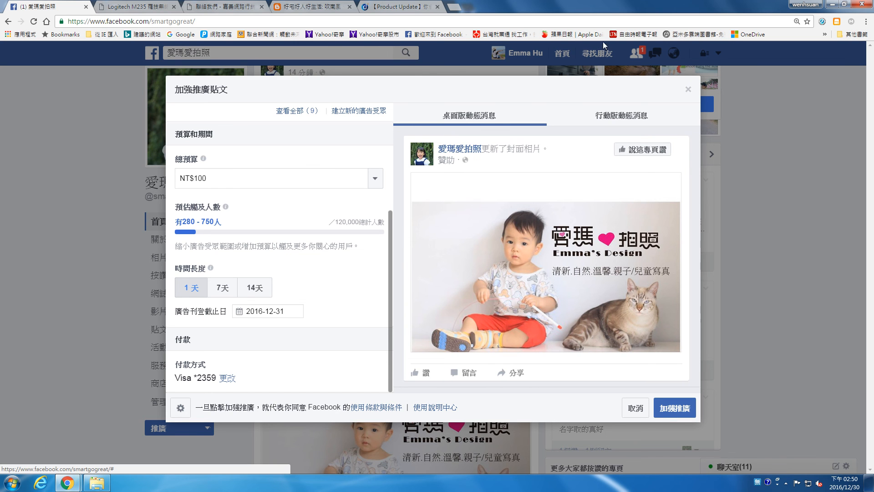
pyautogui.click(688, 89)
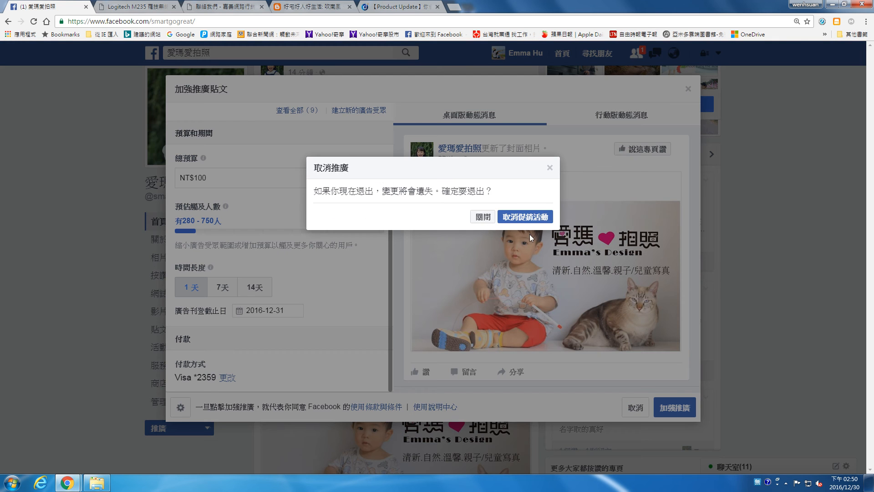
pyautogui.click(502, 218)
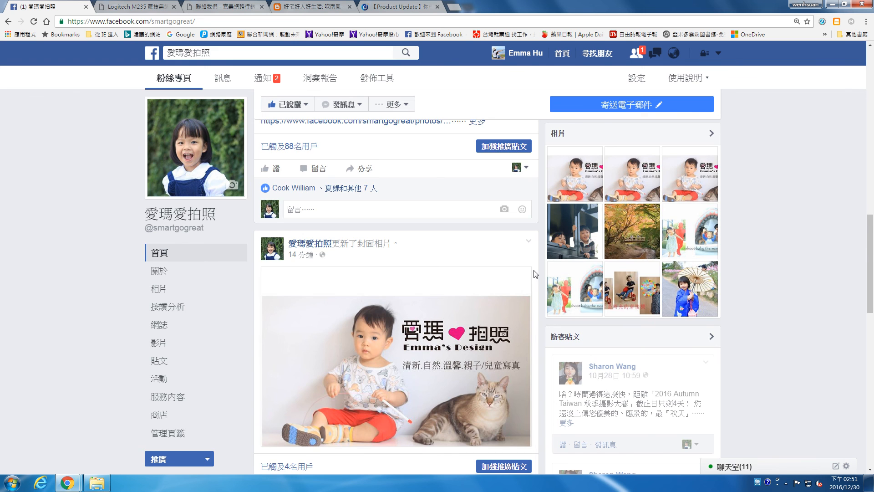
# Step: Scroll the 愛瑪愛拍照 feed to the boosted schoolgirl photo post and open its likes list
pyautogui.scroll(-3, 537, 274)
pyautogui.scroll(-7, 535, 271)
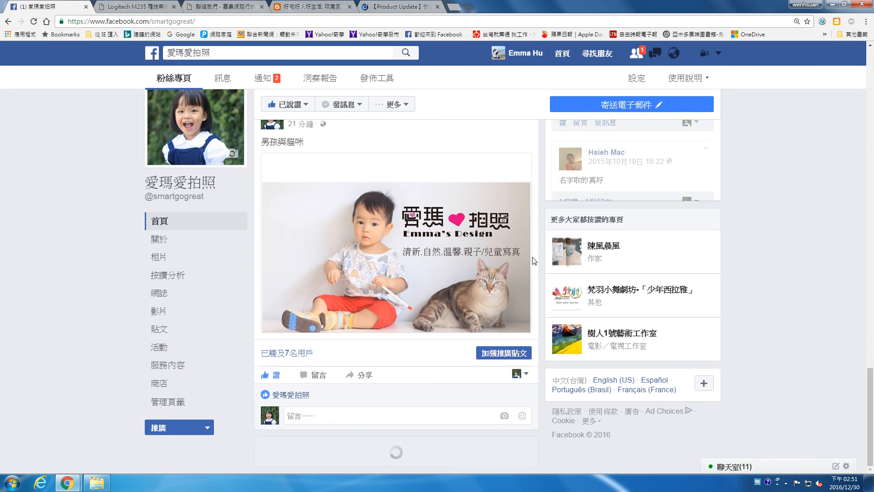
pyautogui.scroll(-15, 535, 257)
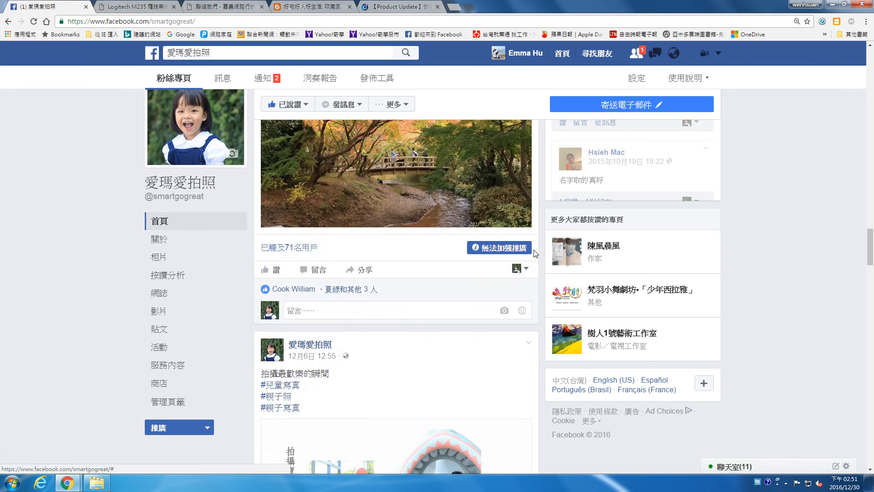
pyautogui.scroll(-20, 536, 254)
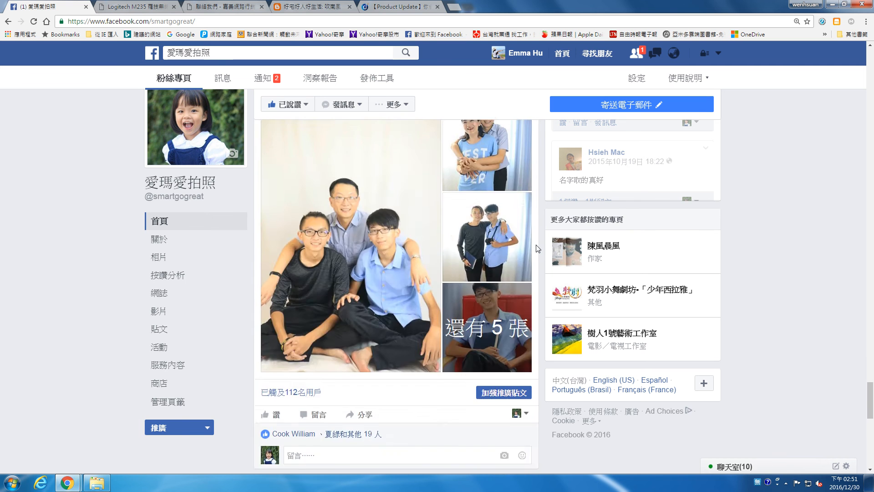
pyautogui.scroll(-3, 538, 248)
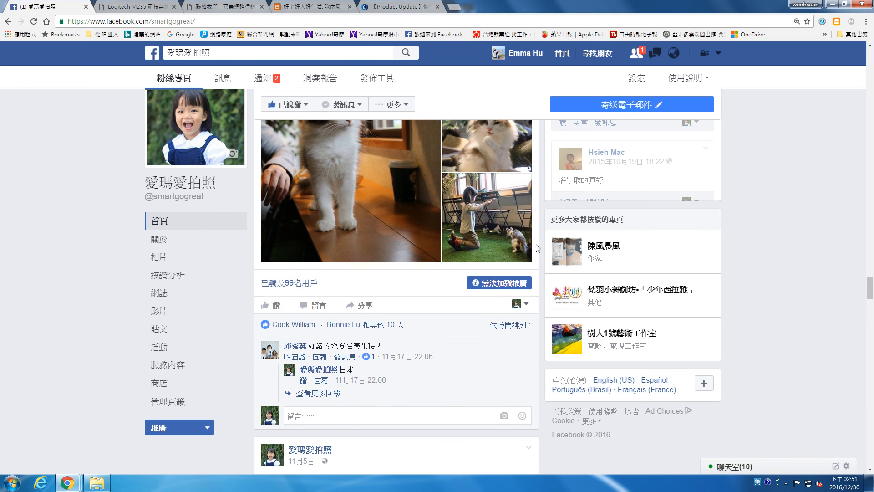
pyautogui.scroll(-10, 538, 248)
pyautogui.scroll(-5, 538, 245)
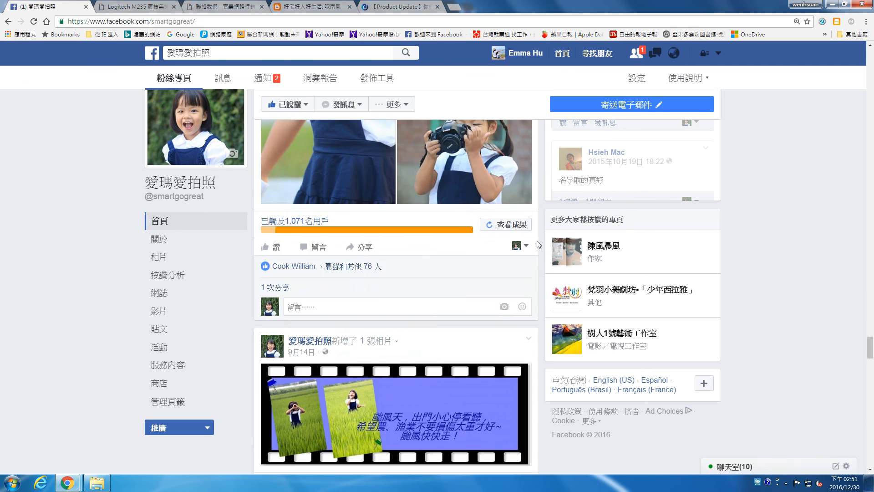
pyautogui.moveTo(386, 235)
pyautogui.moveTo(370, 267)
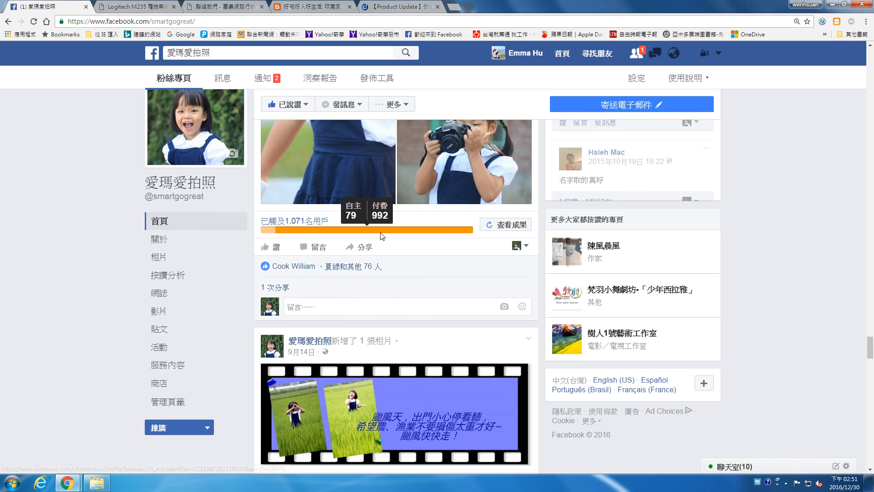
pyautogui.click(376, 266)
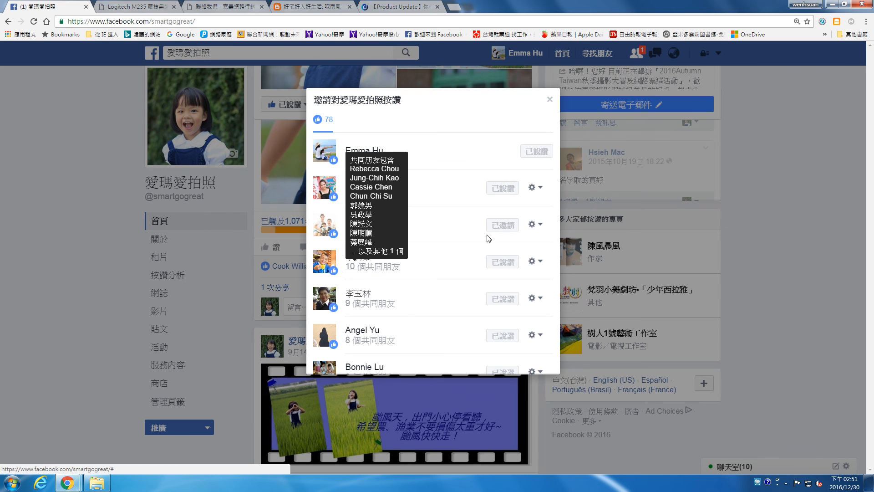
# Step: Close the likes list, briefly highlight the post caption, and scroll down to its reach bar
pyautogui.click(549, 99)
pyautogui.scroll(3, 449, 275)
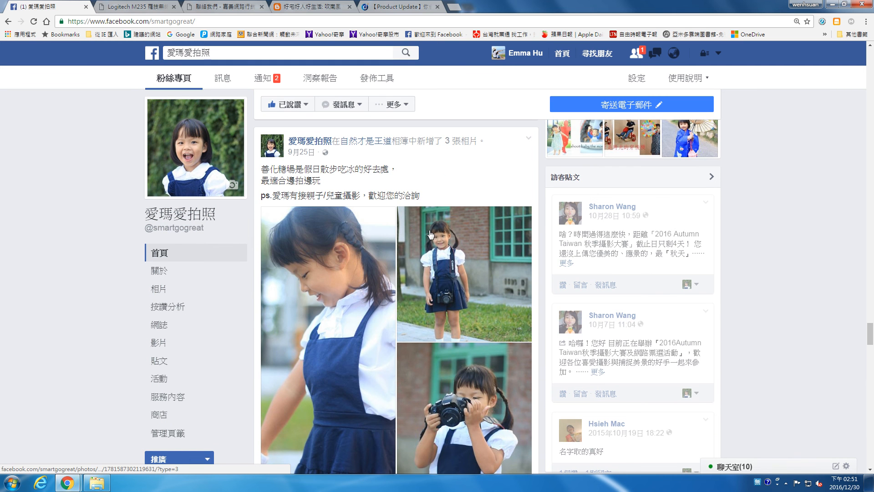
pyautogui.scroll(-1, 431, 234)
pyautogui.scroll(1, 302, 183)
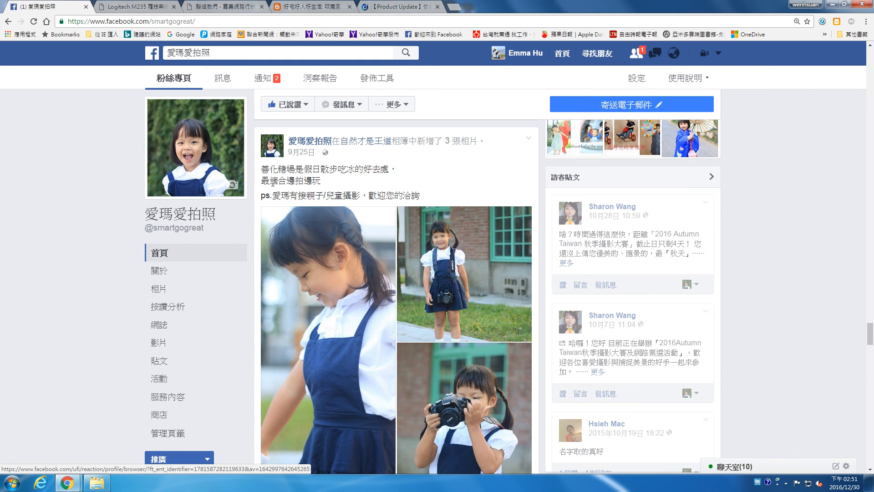
pyautogui.moveTo(264, 168); pyautogui.dragTo(424, 197)
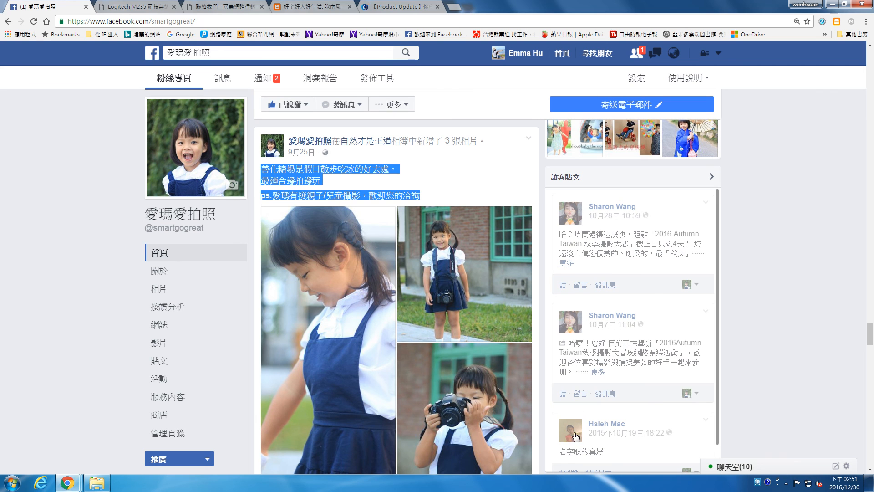
pyautogui.click(450, 187)
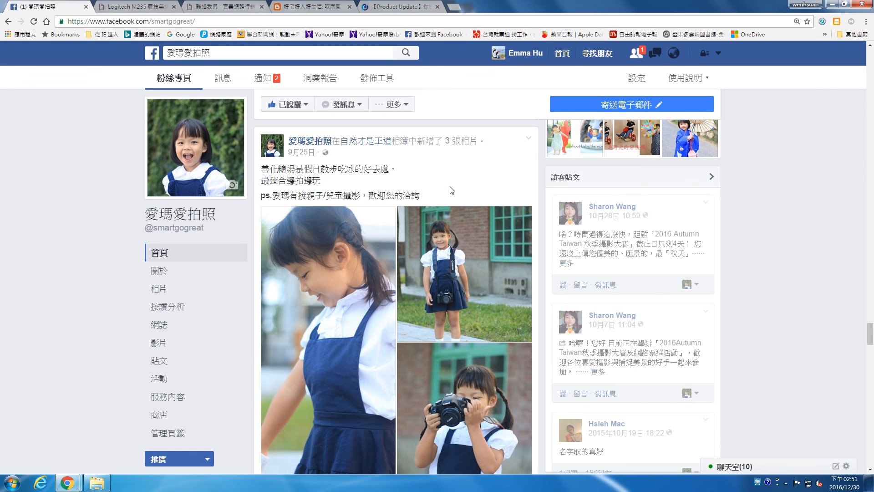
pyautogui.moveTo(261, 169); pyautogui.dragTo(454, 199)
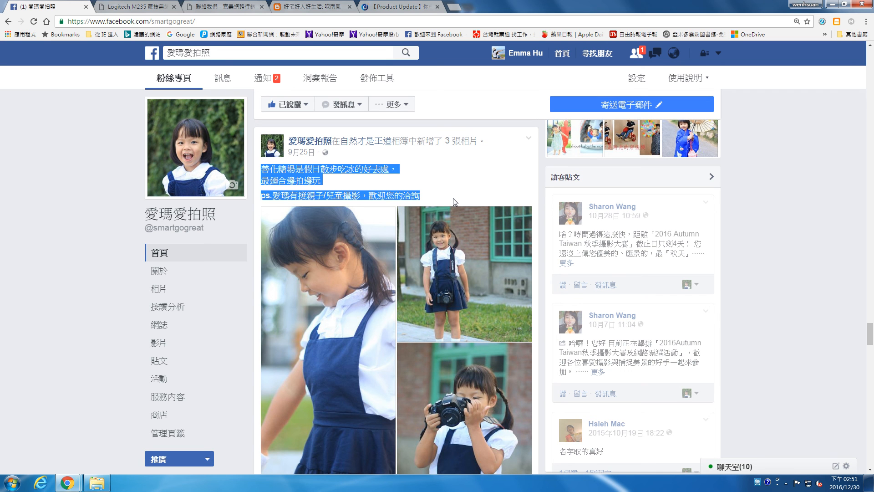
pyautogui.click(418, 182)
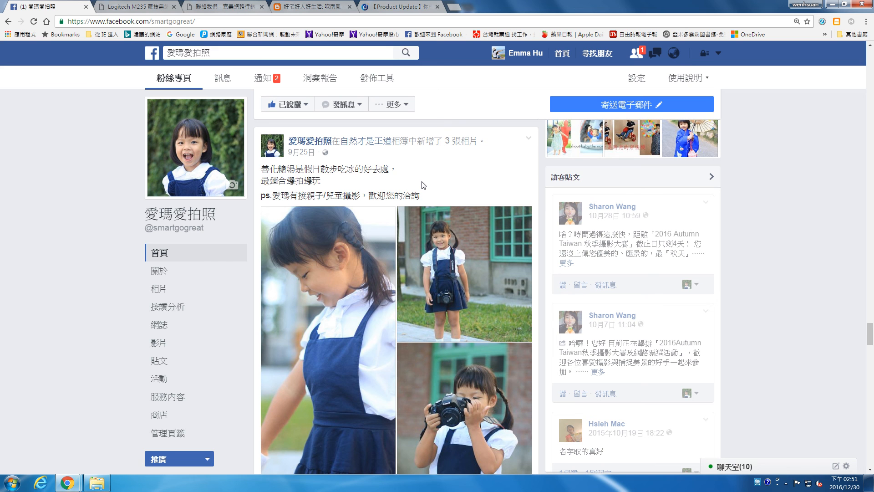
pyautogui.scroll(-3, 423, 198)
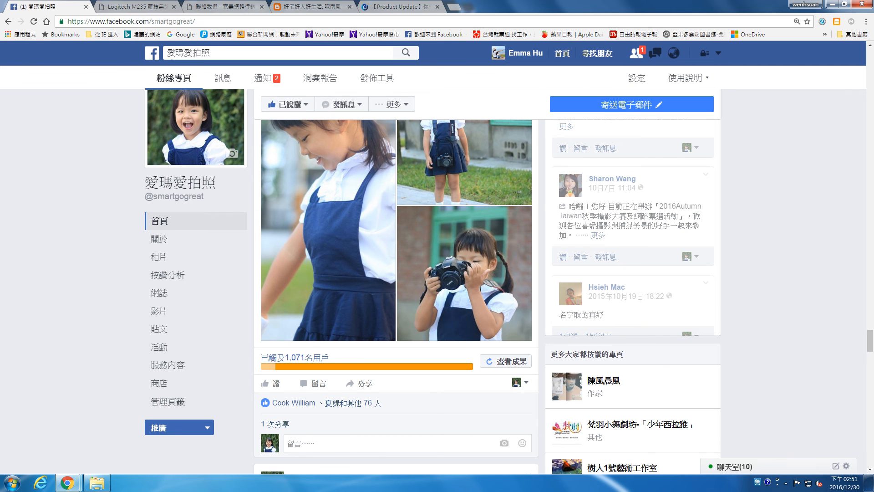
# Step: Log out and sign in to the other account with its saved e-mail and password
pyautogui.click(718, 53)
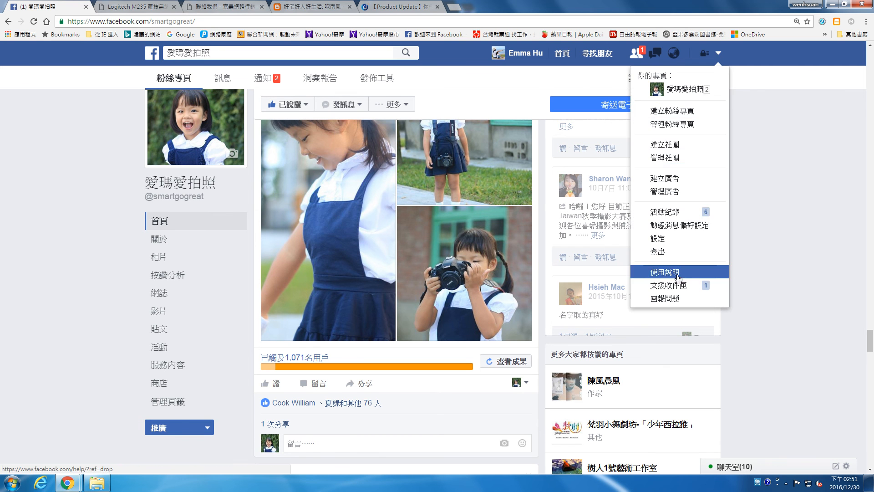
pyautogui.click(679, 252)
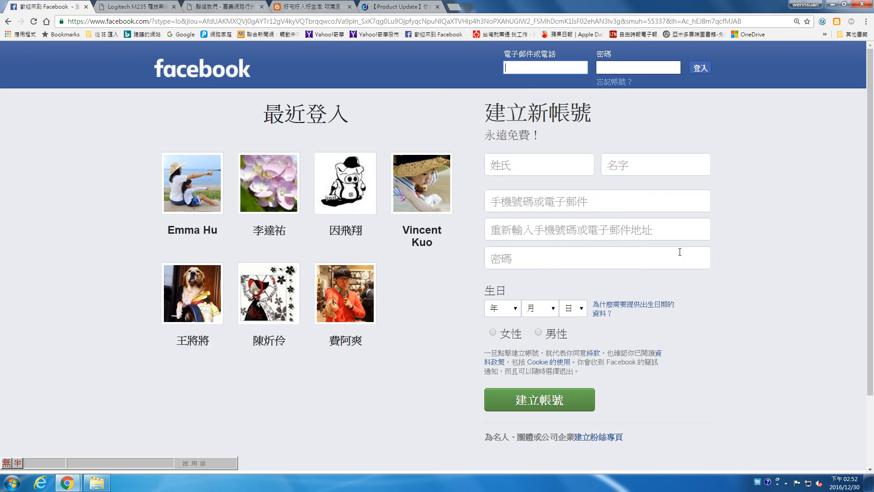
pyautogui.click(349, 178)
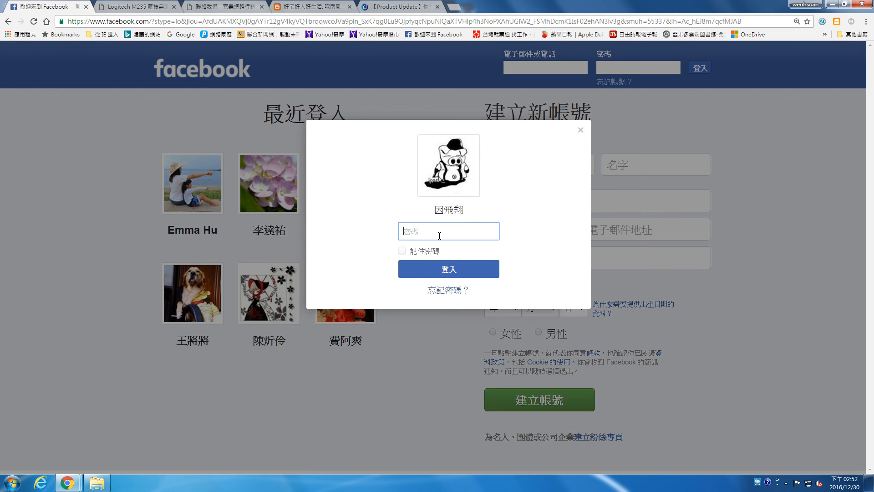
pyautogui.click(581, 130)
pyautogui.click(550, 70)
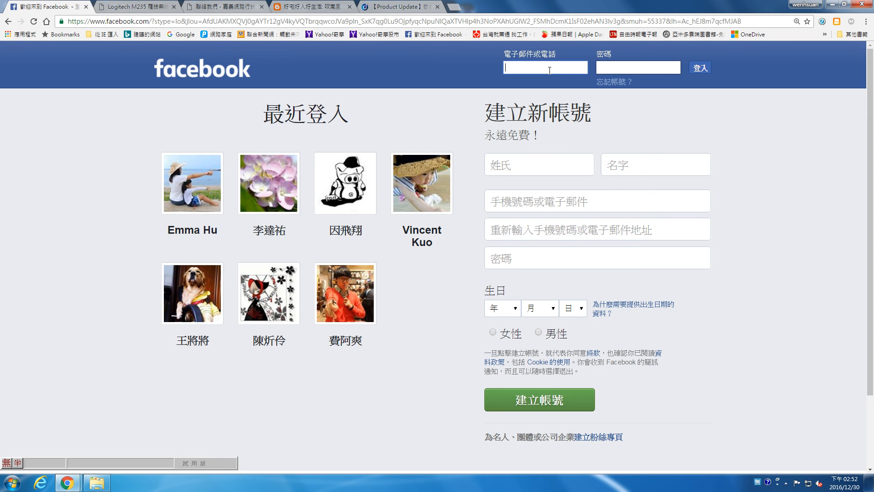
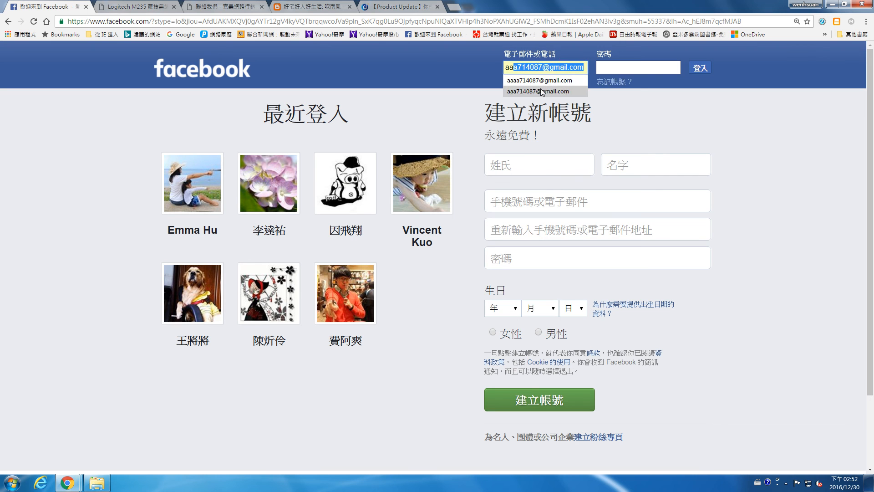
pyautogui.click(541, 91)
pyautogui.click(612, 66)
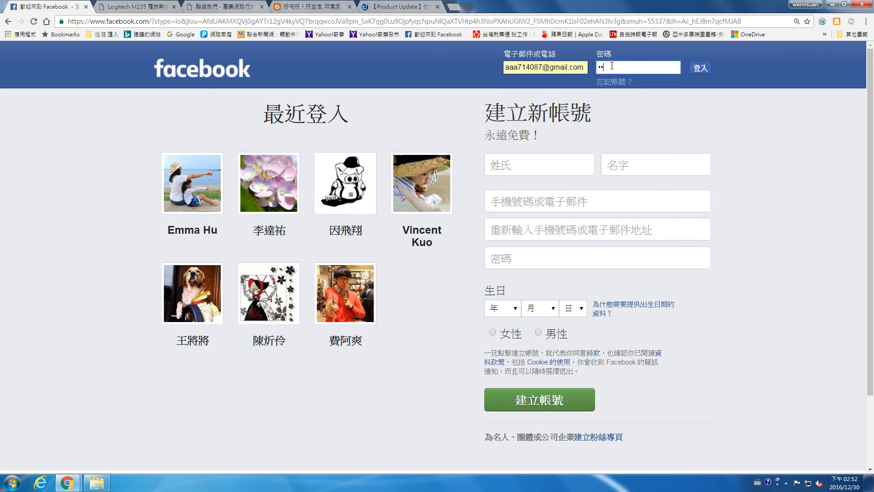
pyautogui.press('Return')
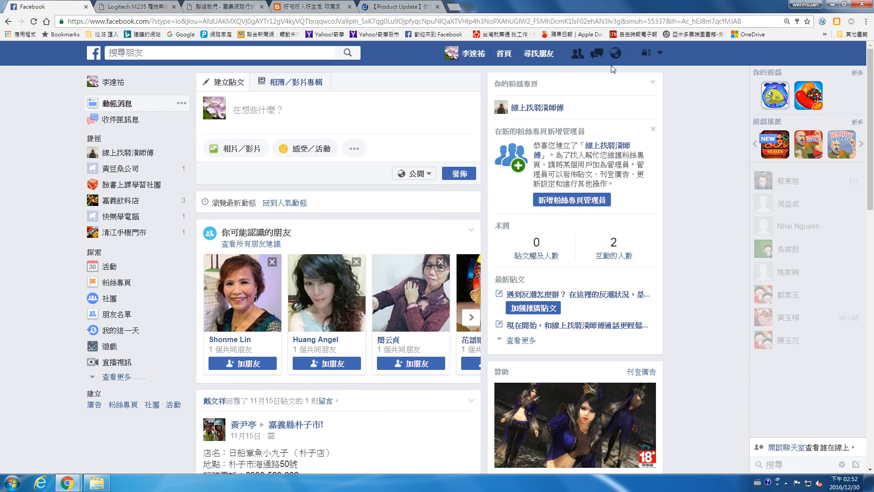
# Step: Open the managed fan page 線上找裝潢師傅 and scroll to a post with 加強推廣貼文
pyautogui.click(660, 53)
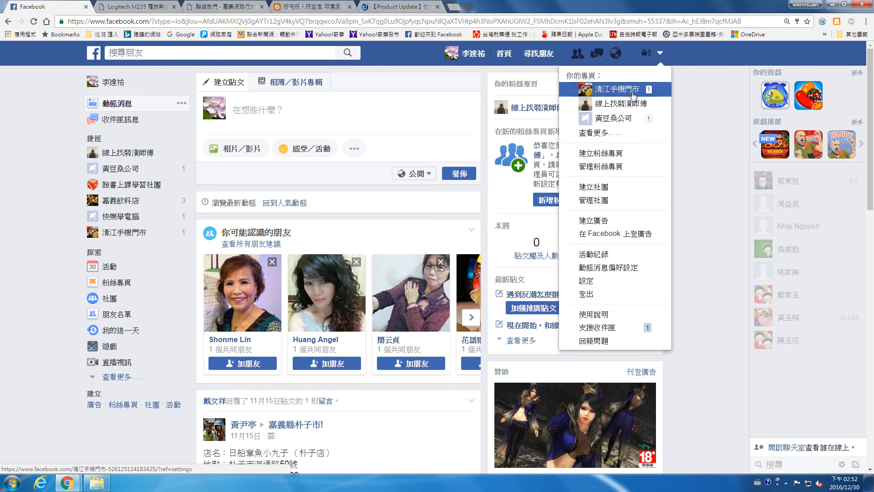
pyautogui.click(630, 106)
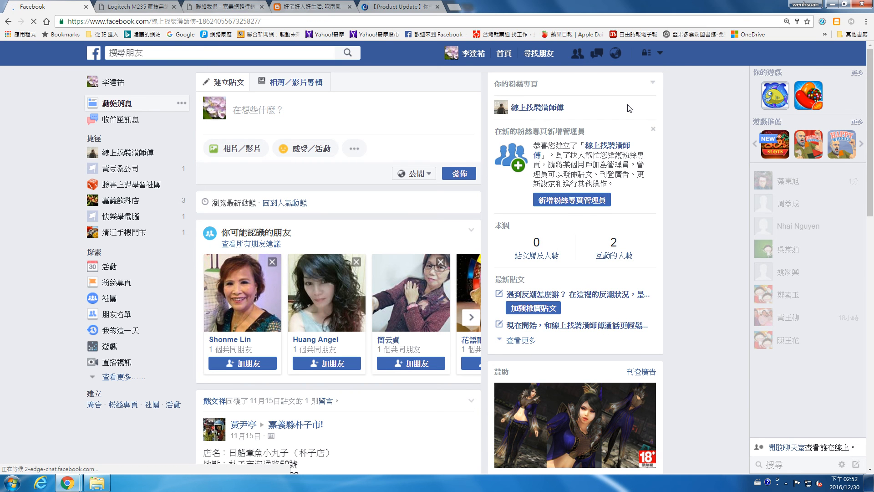
pyautogui.scroll(-6, 629, 109)
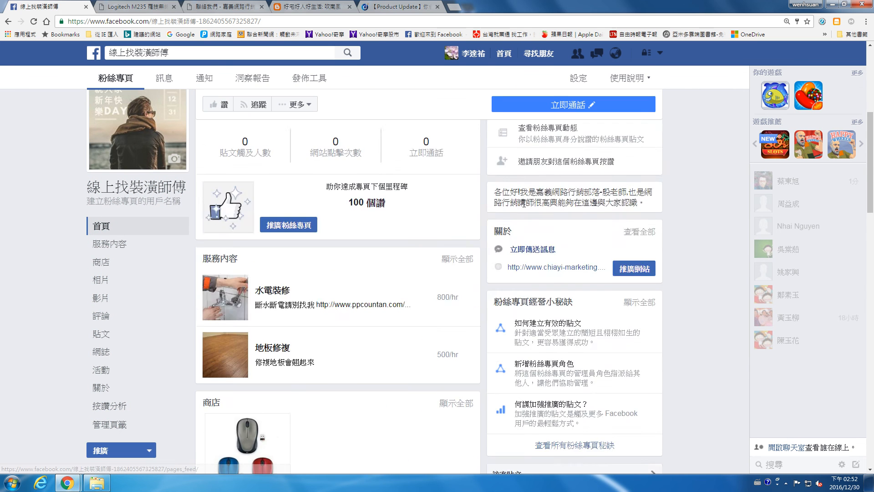
pyautogui.scroll(-10, 535, 199)
pyautogui.scroll(-4, 535, 199)
pyautogui.scroll(4, 535, 199)
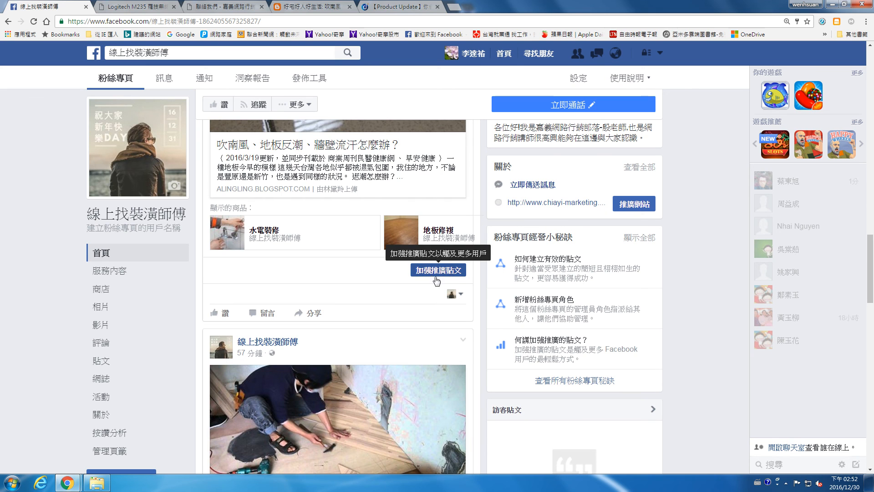